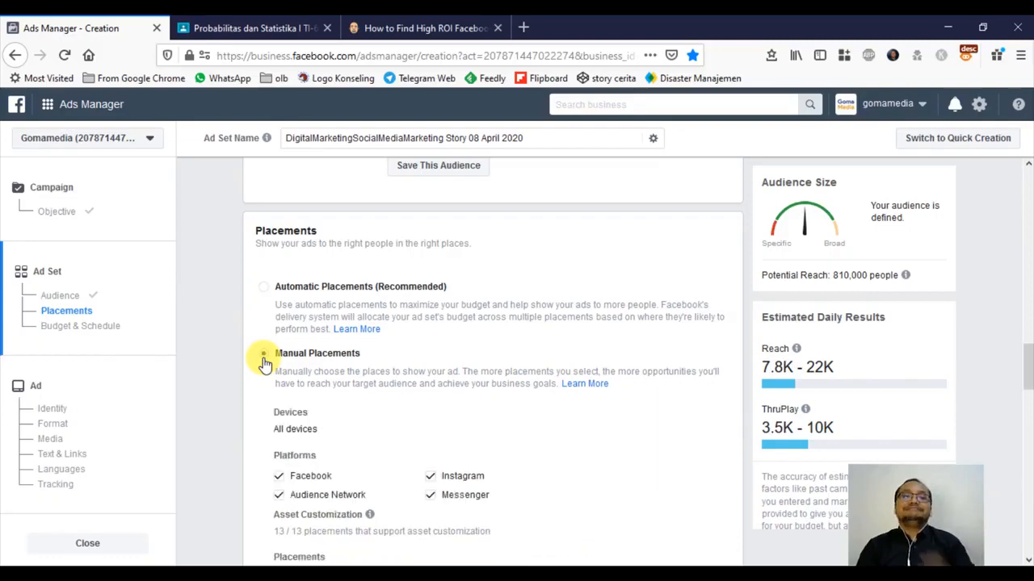
Restrict the manual placements to mobile devices by excluding Desktop
scroll(588, 310, down, 1)
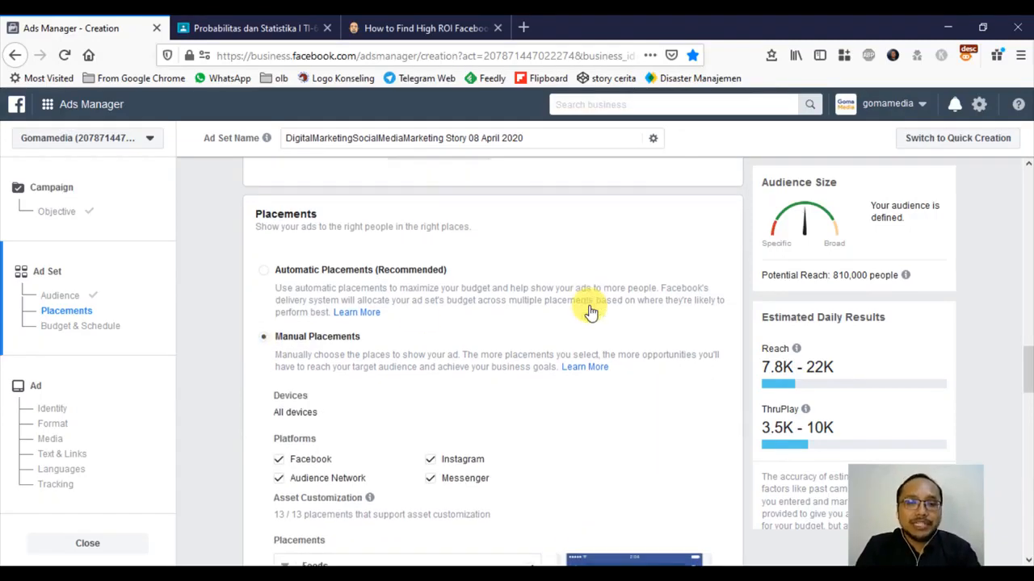
scroll(589, 311, down, 2)
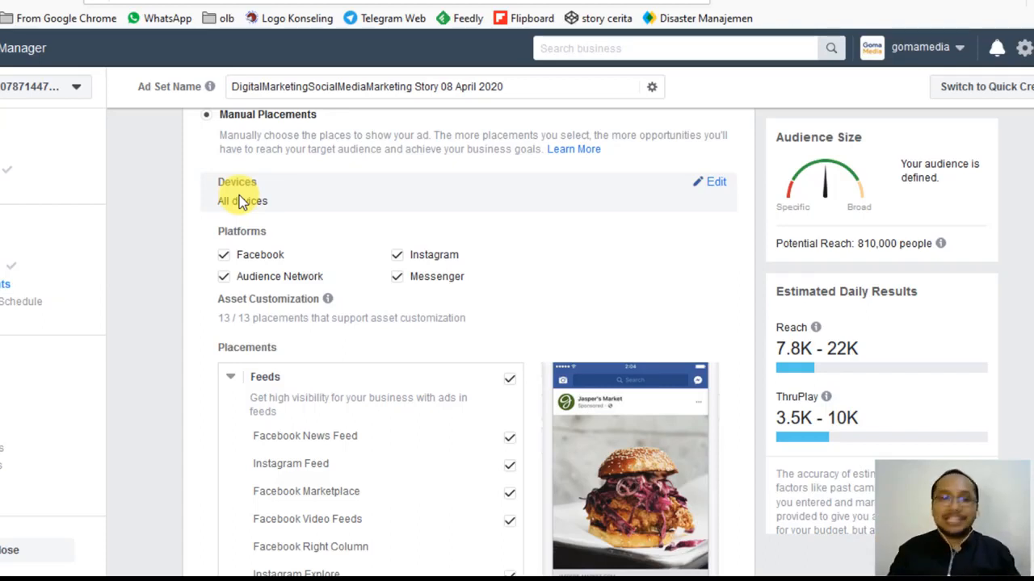
click(727, 188)
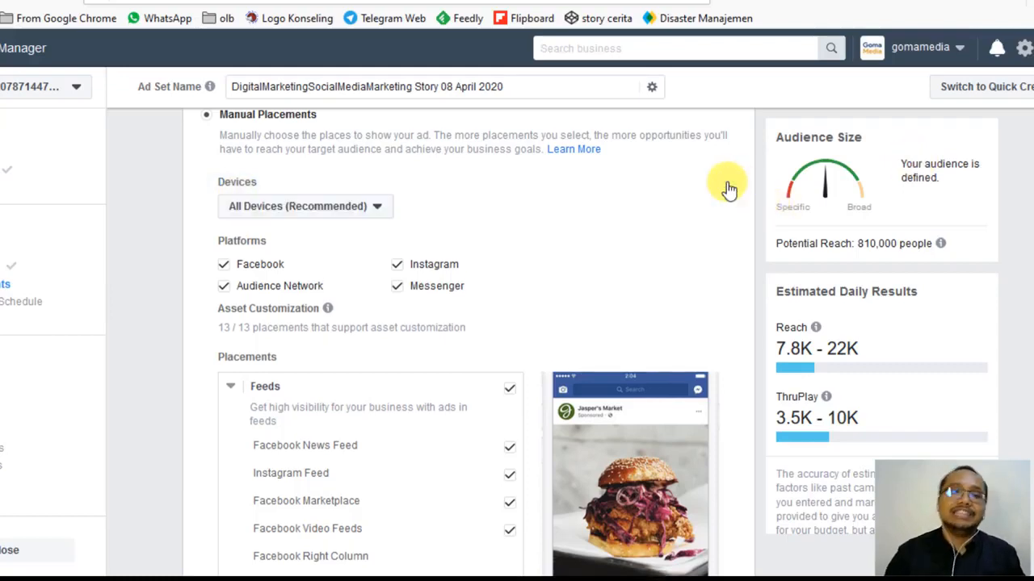
click(228, 208)
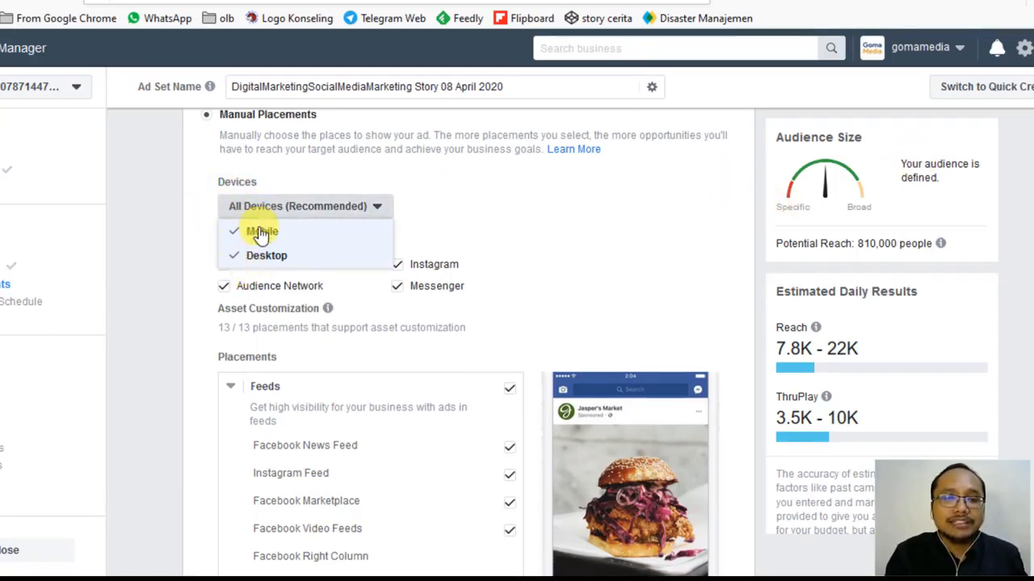
click(250, 257)
click(555, 239)
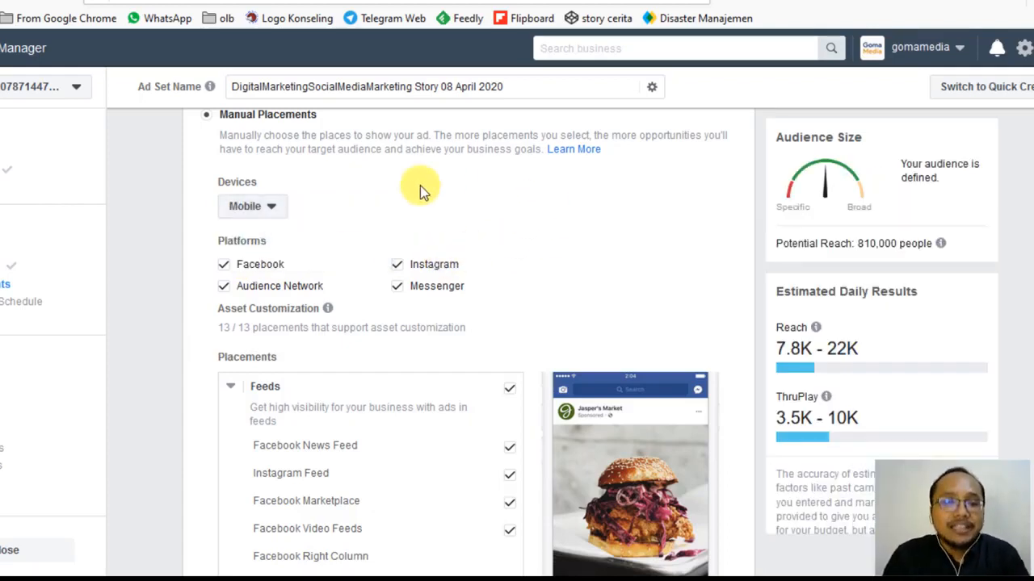
Review the selected platforms and the list of feed and story placements
scroll(522, 219, down, 1)
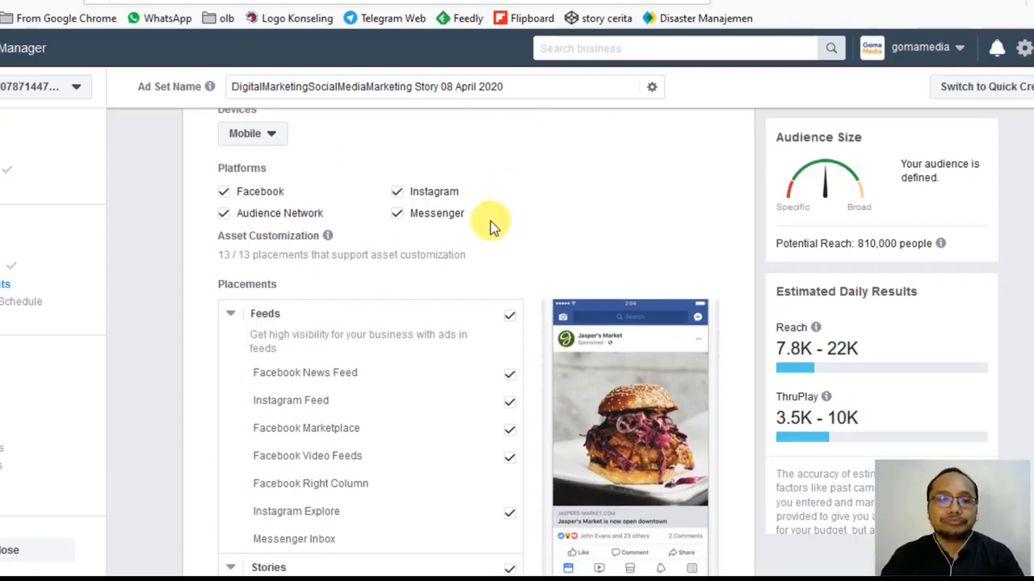
scroll(215, 212, down, 1)
scroll(215, 211, up, 1)
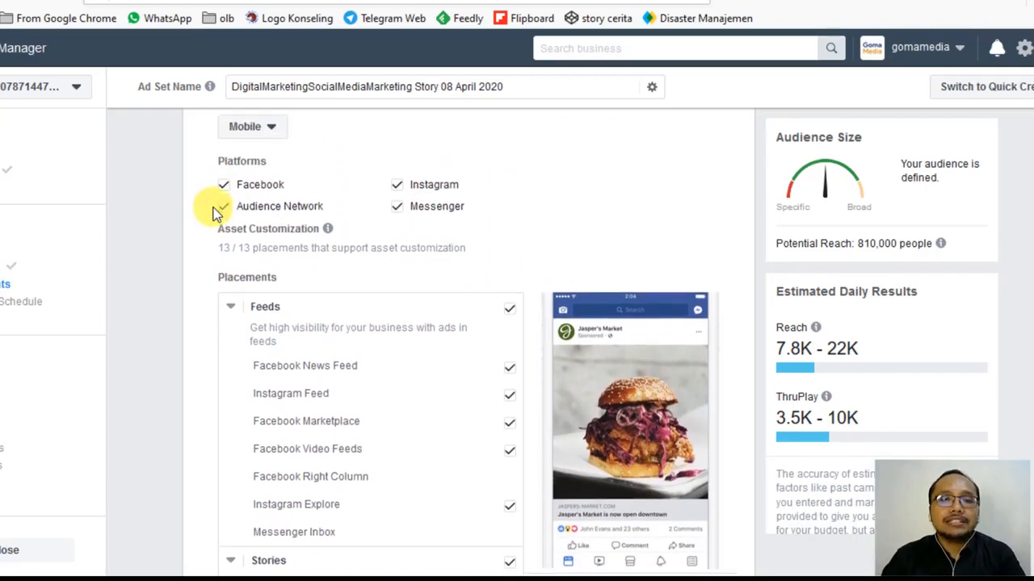
scroll(214, 211, down, 2)
scroll(216, 212, up, 1)
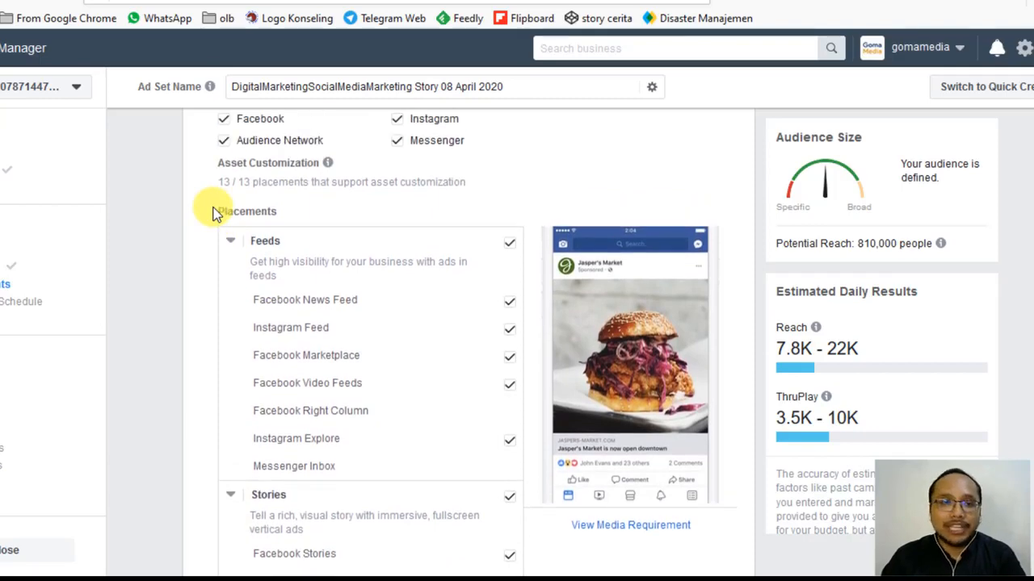
scroll(477, 400, down, 2)
scroll(475, 396, up, 2)
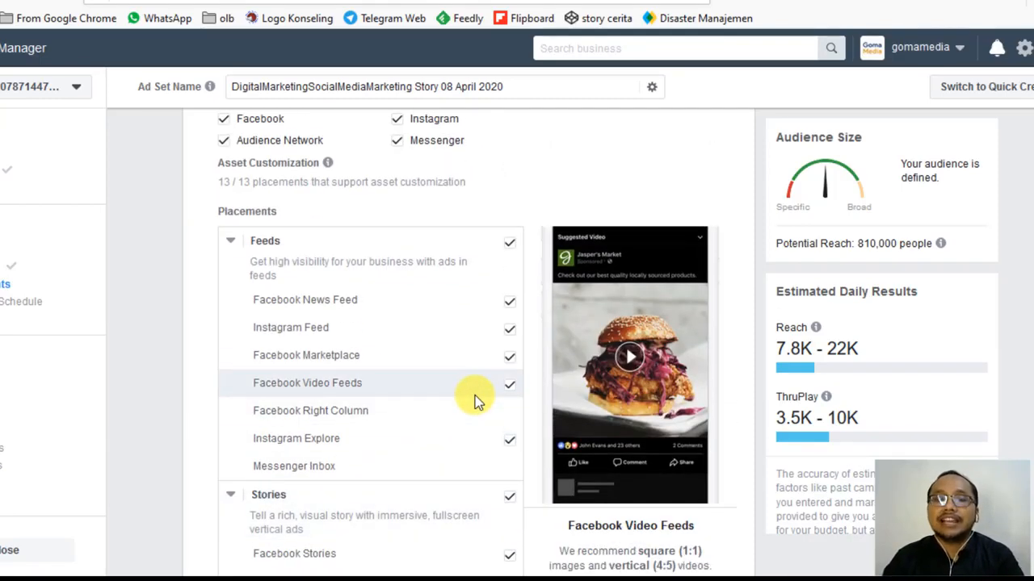
scroll(474, 395, down, 1)
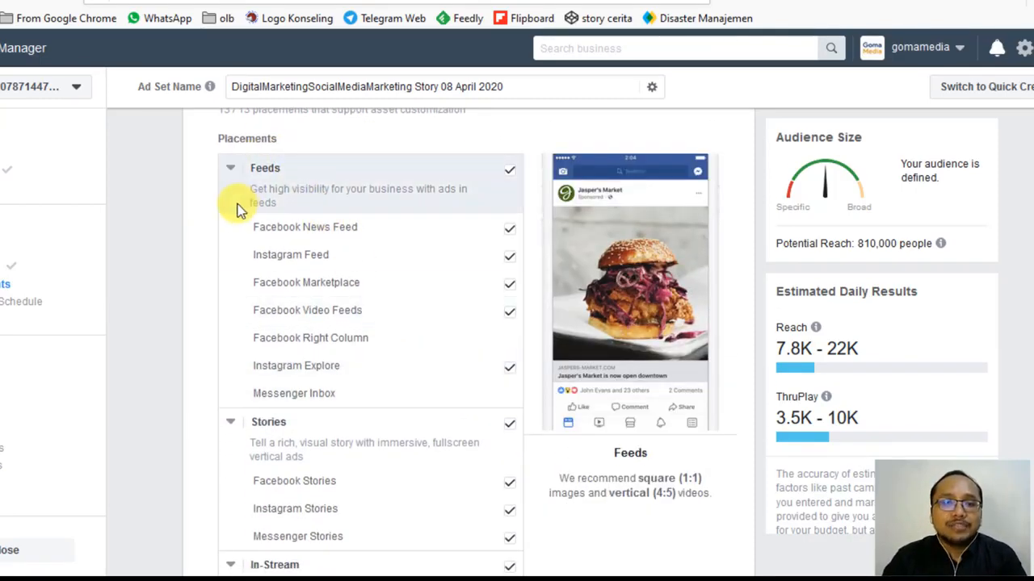
scroll(201, 202, down, 1)
scroll(170, 189, up, 1)
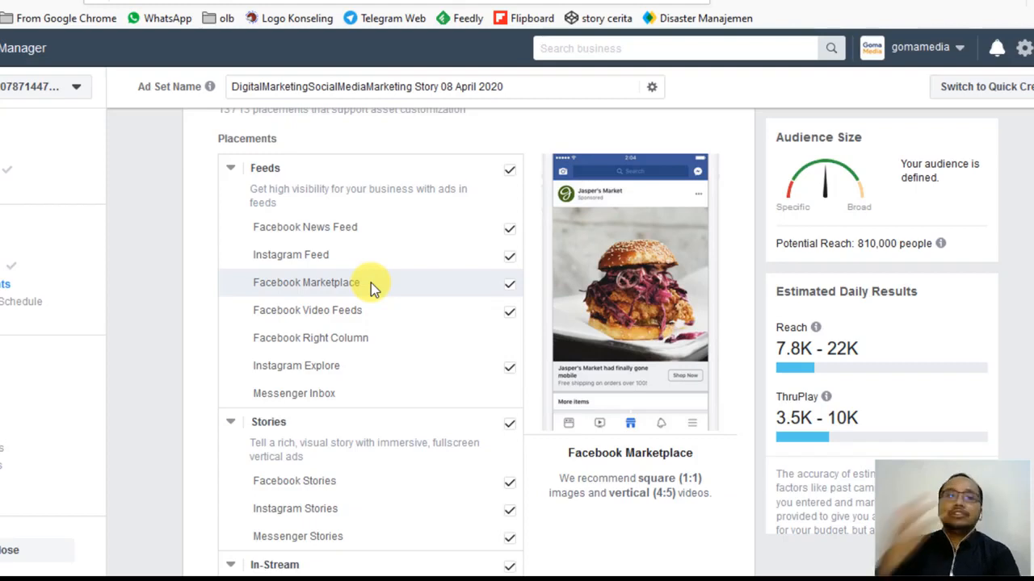
Exclude Facebook Marketplace from the feed placements
click(512, 287)
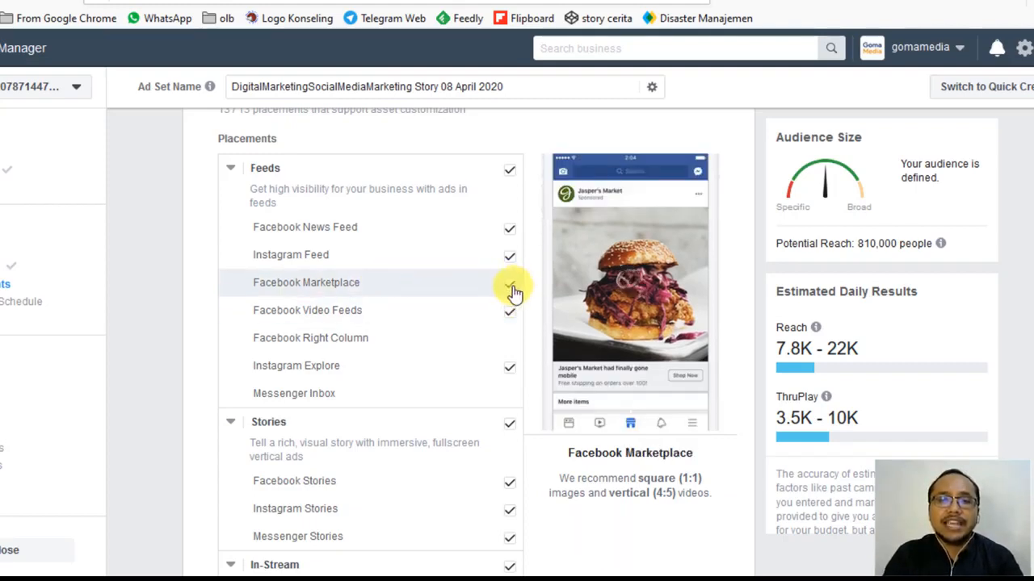
click(510, 288)
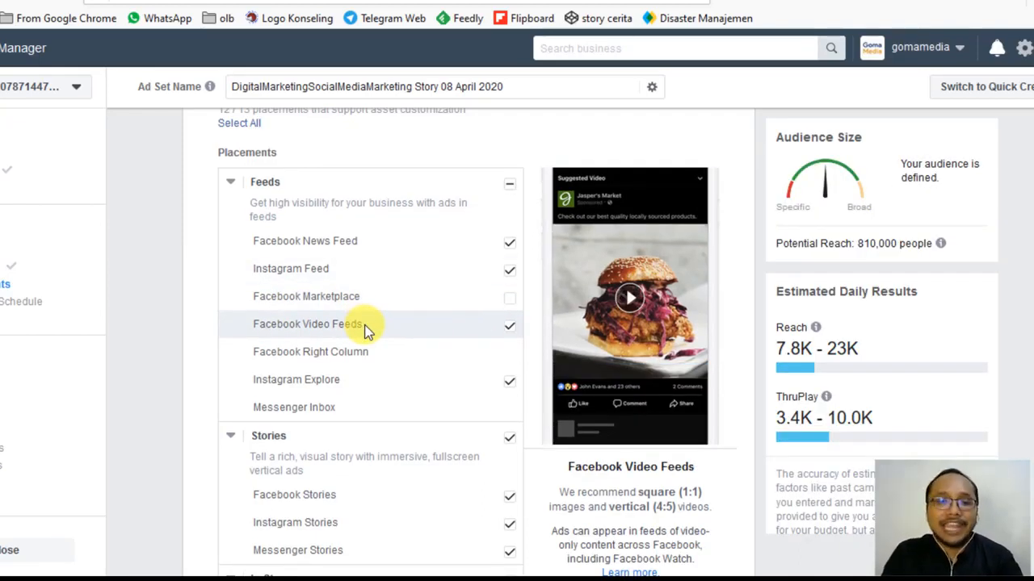
scroll(365, 328, down, 1)
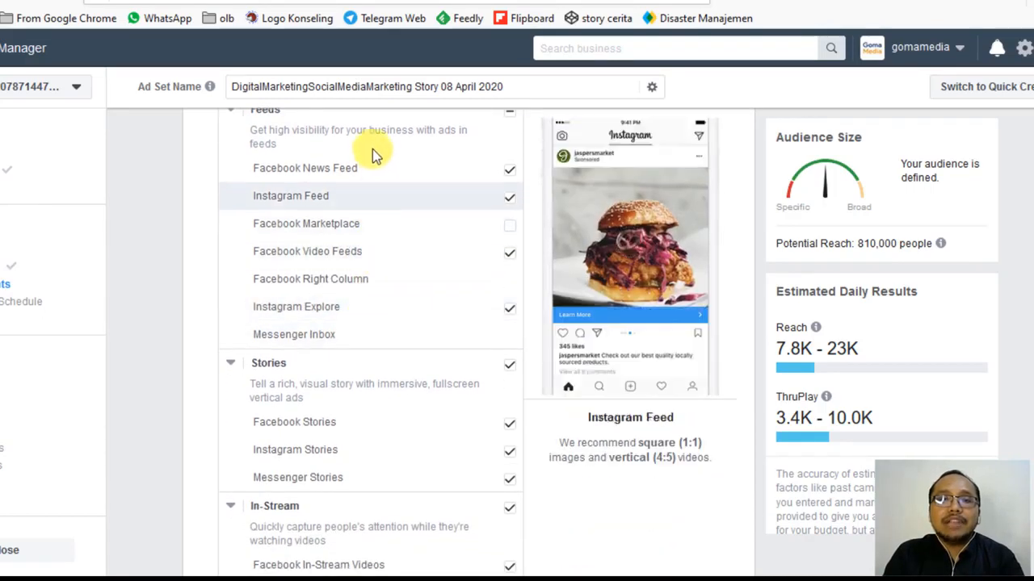
drag(407, 87, 435, 85)
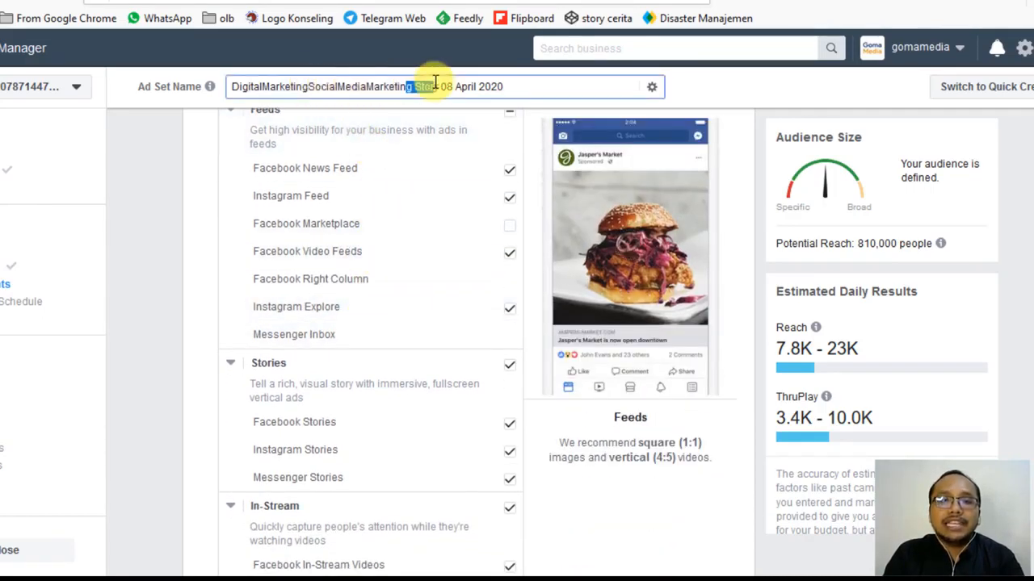
click(435, 84)
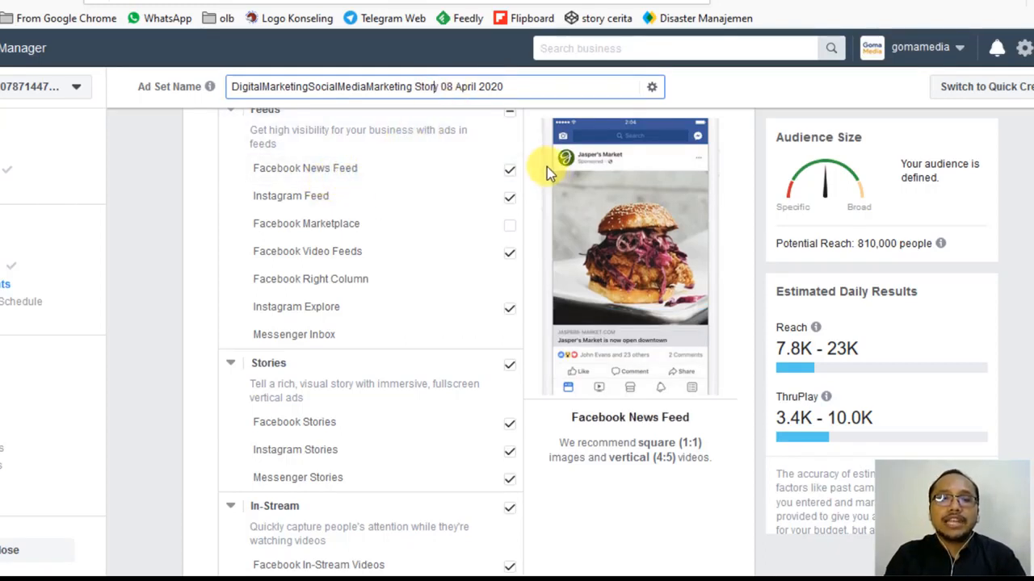
Exclude Facebook News Feed and Instagram Feed from the feed placements, keeping Facebook Video Feeds selected
click(512, 172)
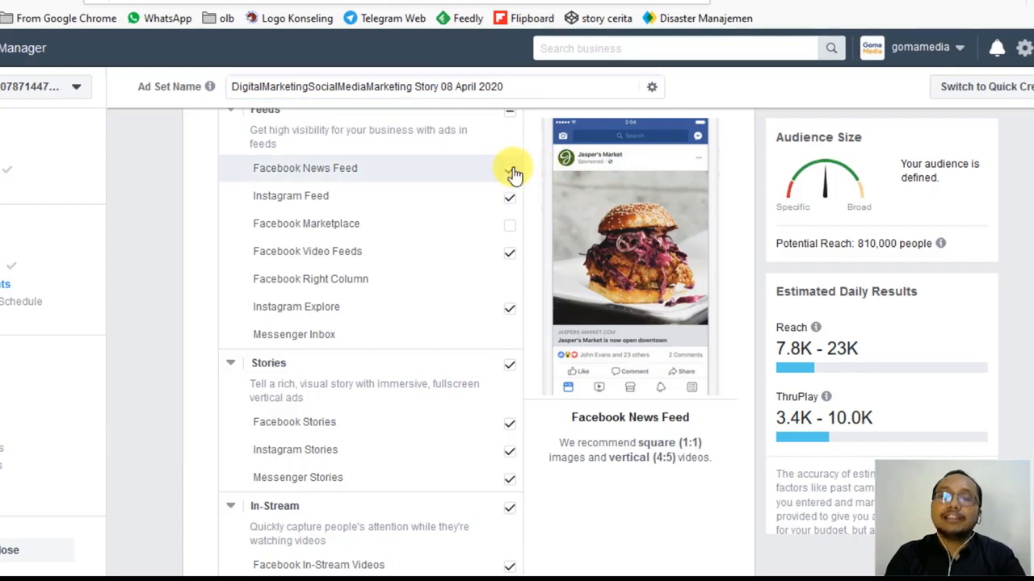
click(509, 172)
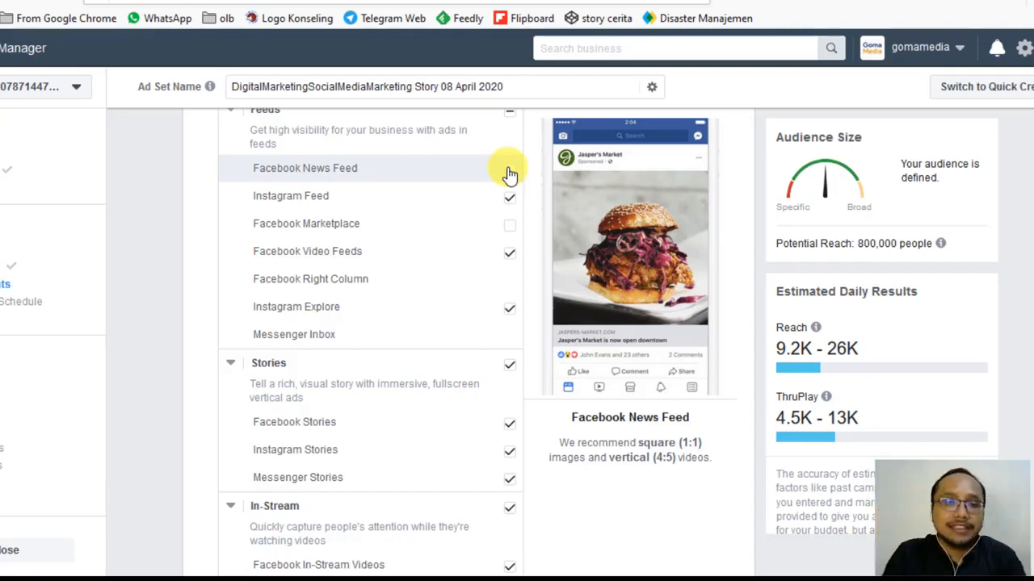
click(510, 171)
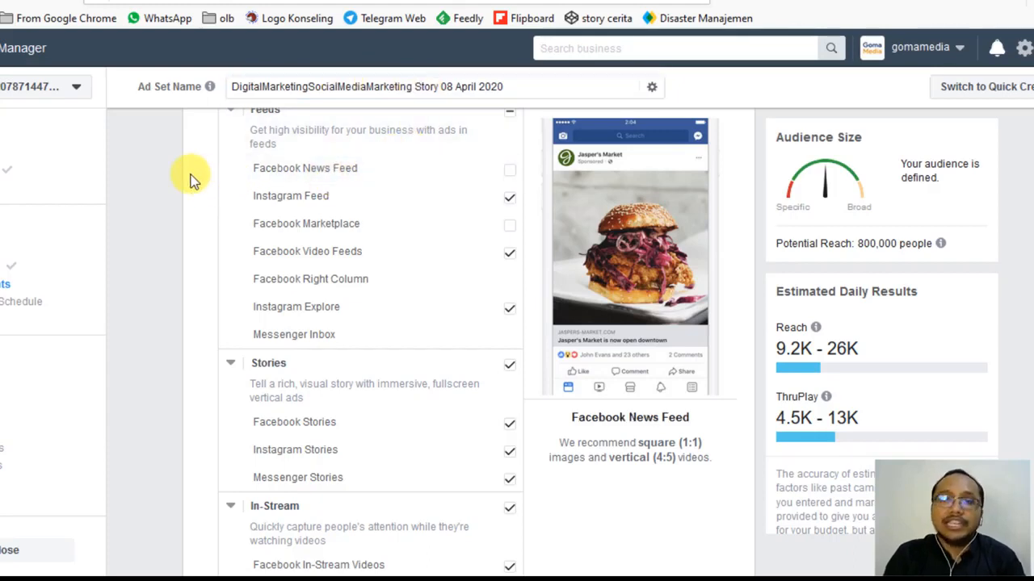
click(509, 197)
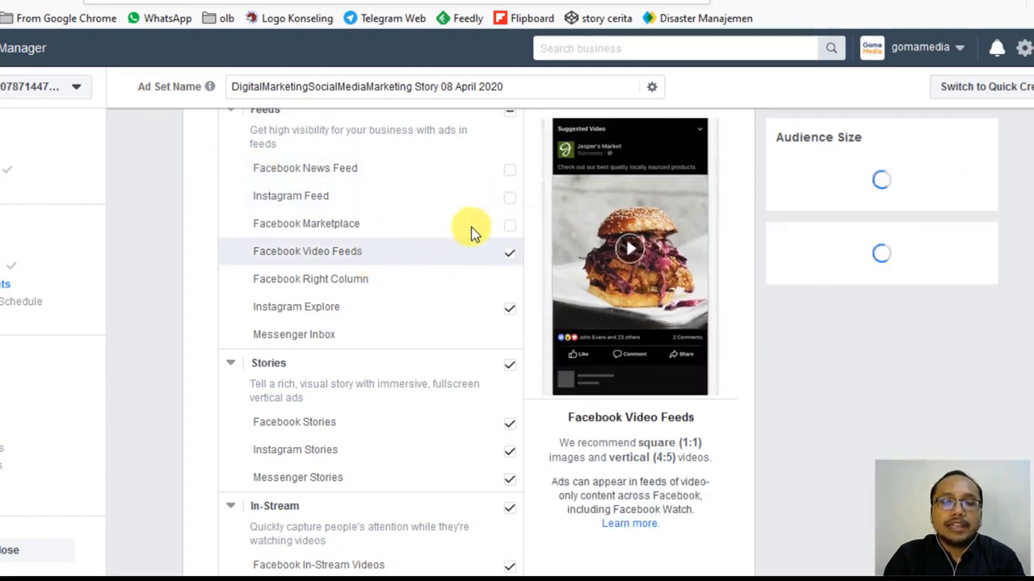
click(514, 254)
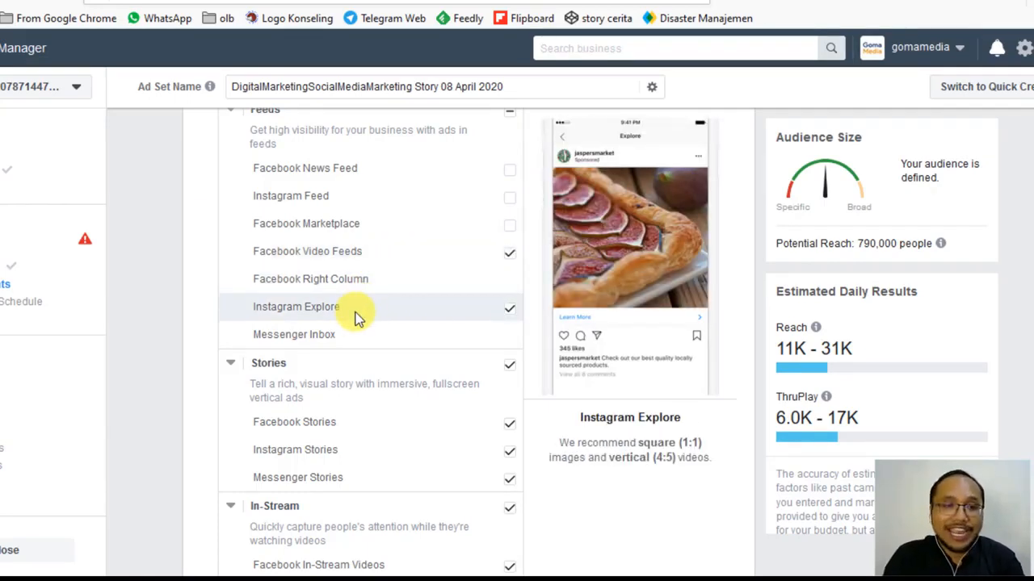
Exclude the whole In-Article placement group, including Facebook Instant Articles
scroll(224, 295, down, 1)
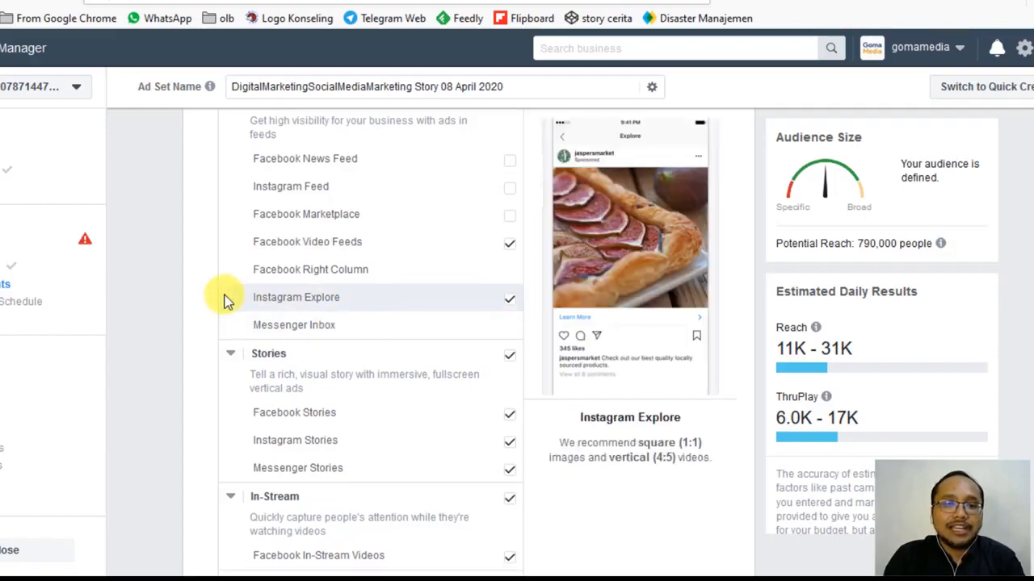
scroll(418, 411, down, 1)
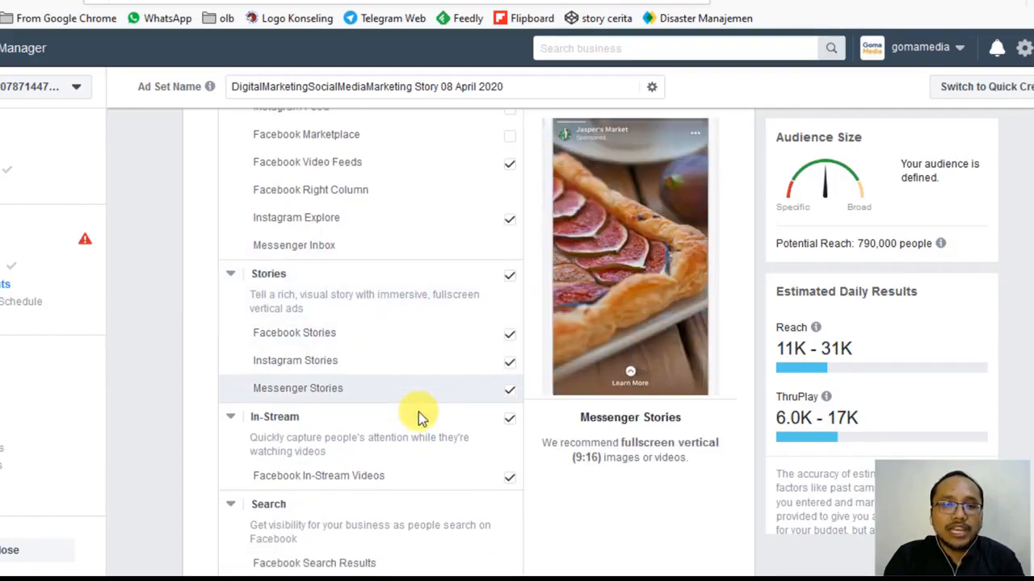
scroll(418, 412, down, 1)
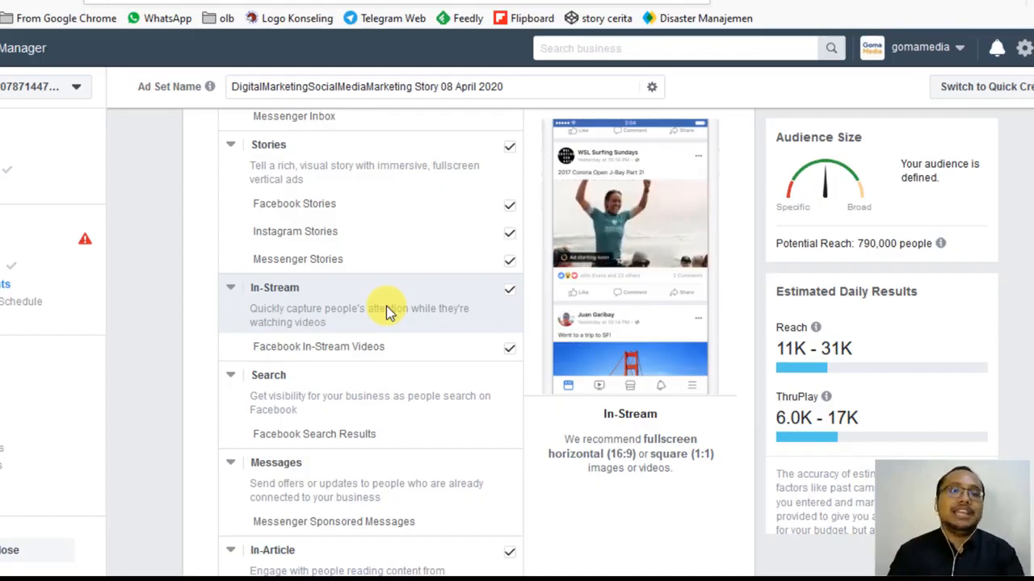
scroll(146, 303, down, 1)
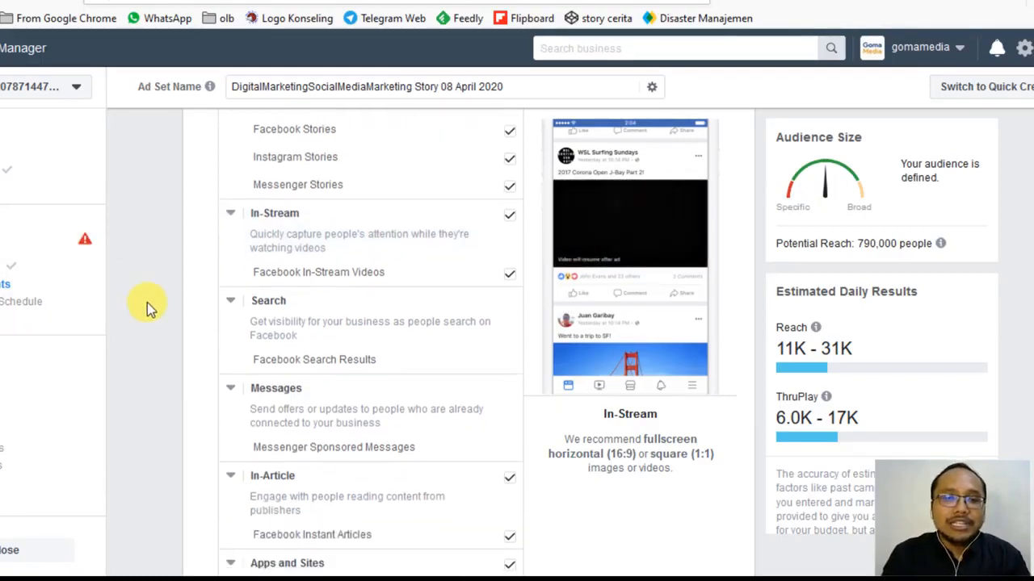
scroll(314, 303, down, 3)
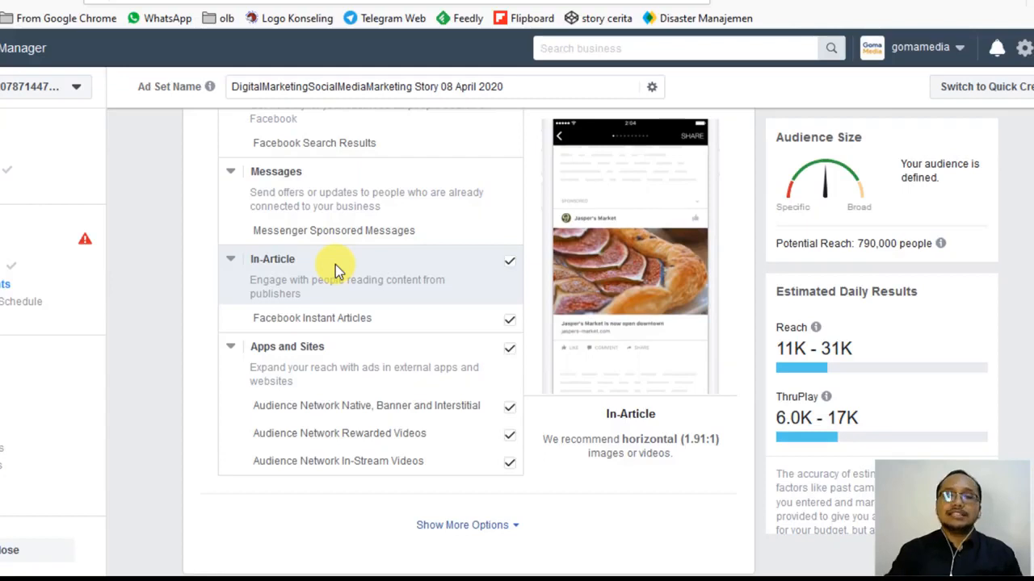
click(509, 264)
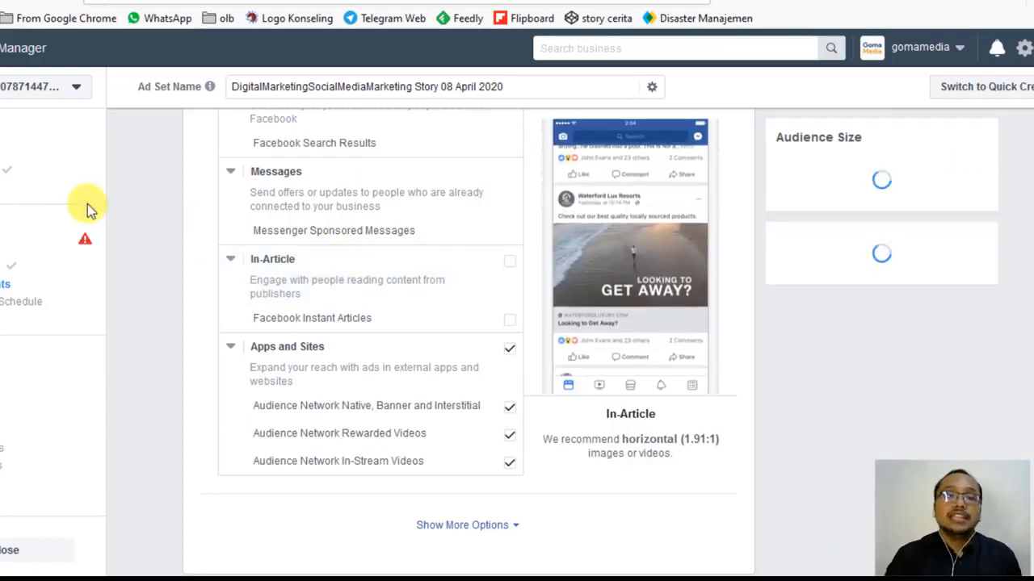
Try excluding Audience Network Rewarded Videos from the Apps and Sites placements
scroll(272, 261, down, 2)
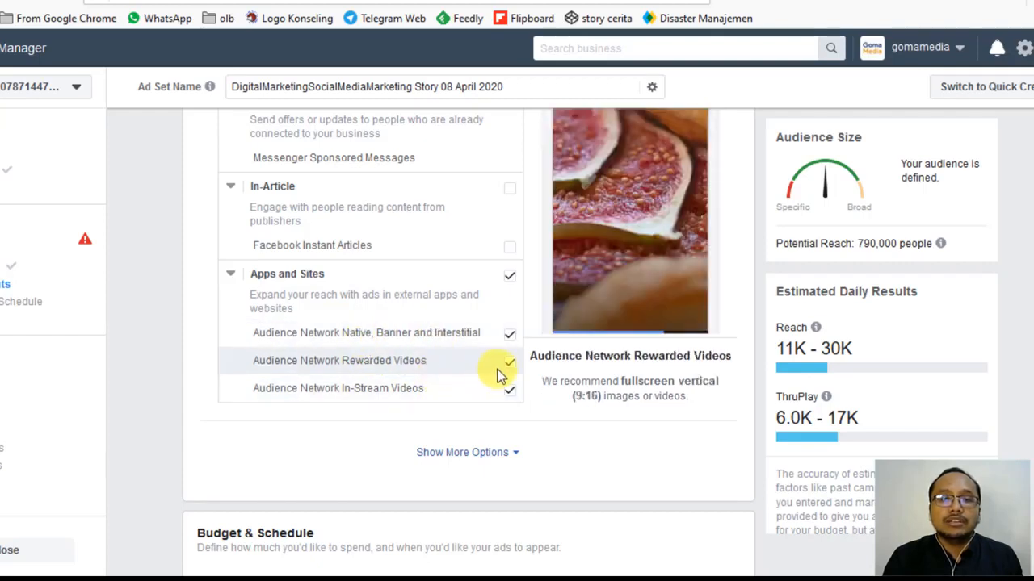
click(509, 363)
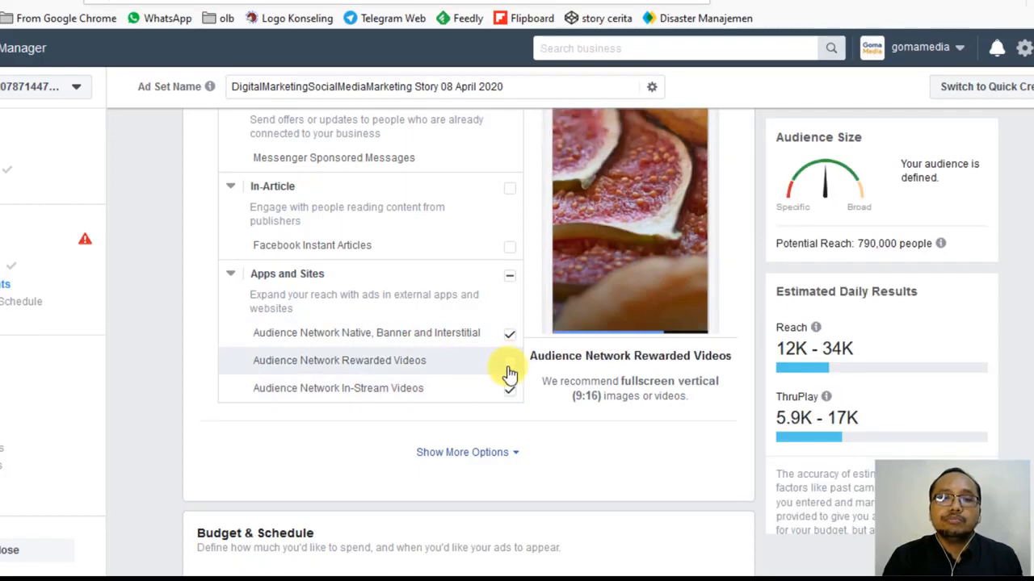
click(508, 395)
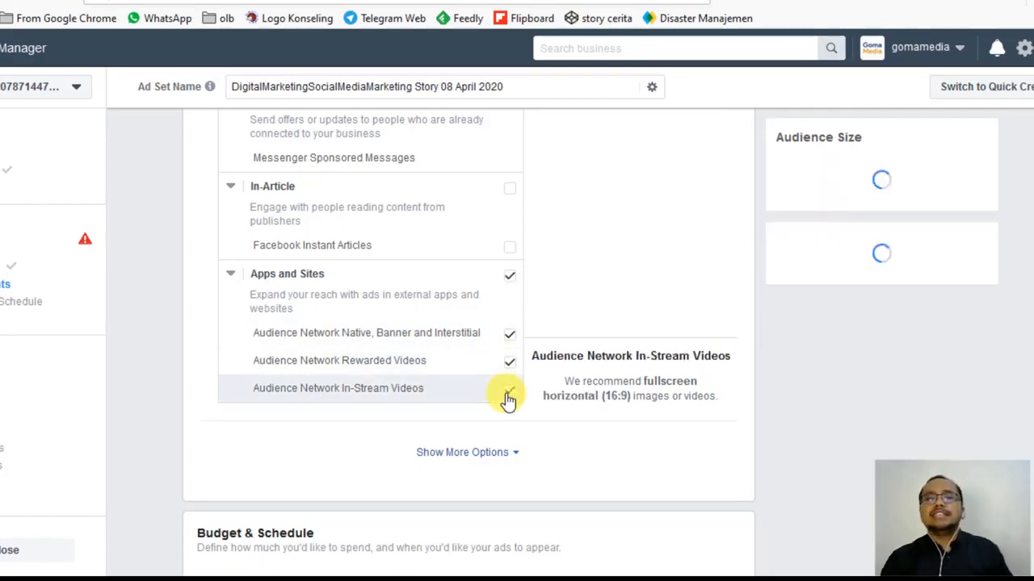
scroll(430, 323, down, 1)
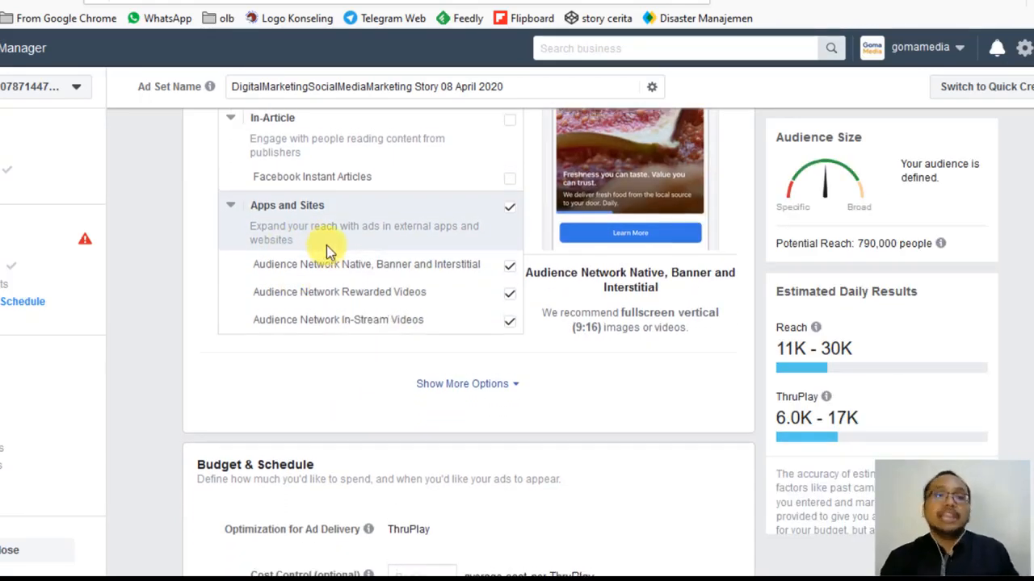
scroll(326, 245, up, 1)
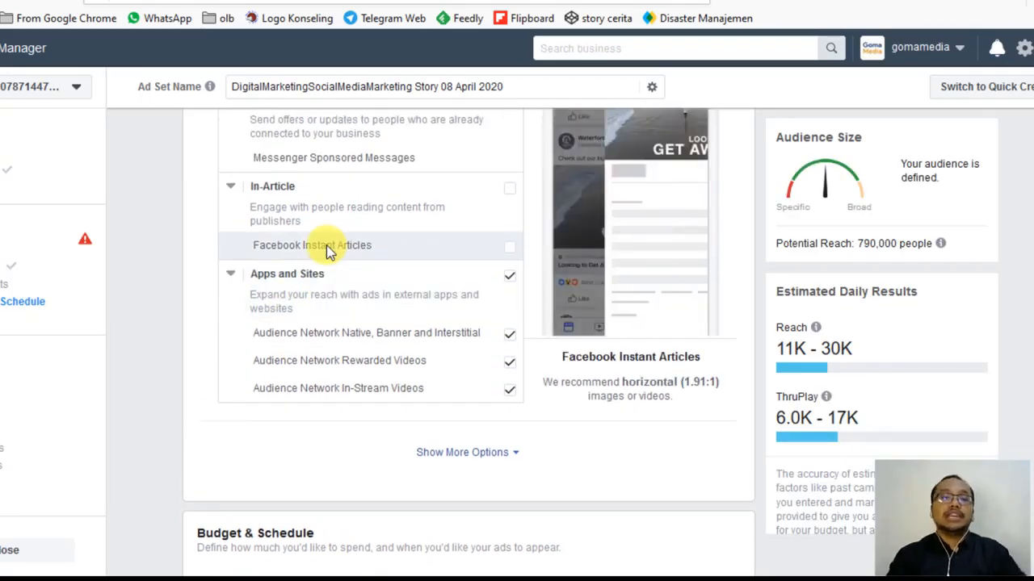
Examine the optional Cost Control setting and its explanation in the Budget & Schedule section
scroll(180, 257, down, 5)
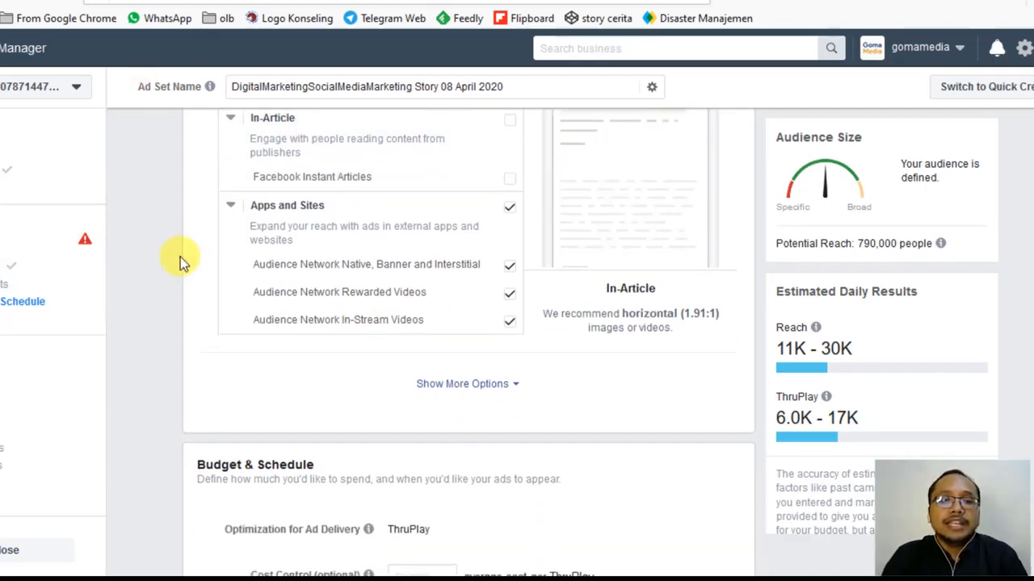
click(421, 281)
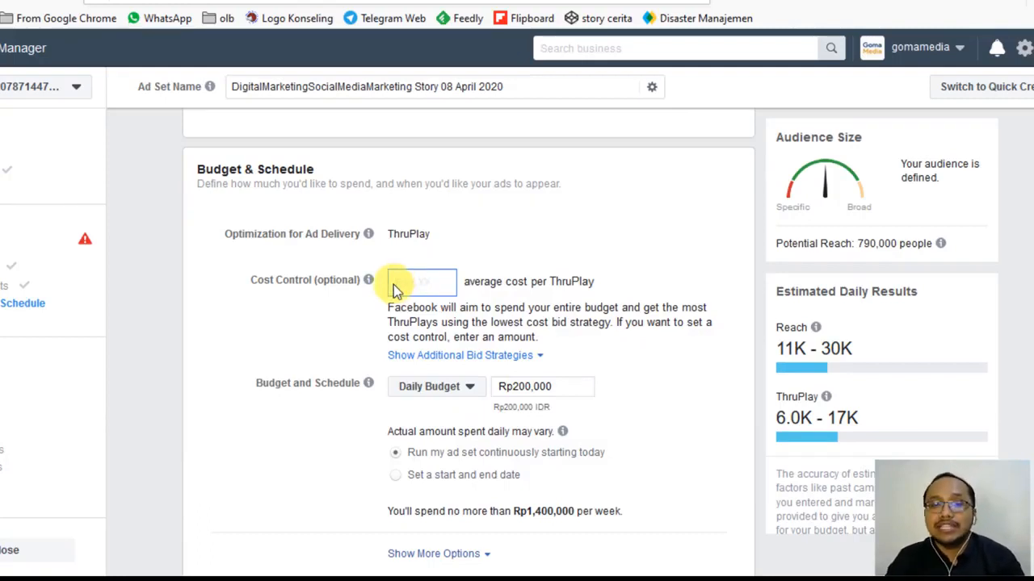
scroll(393, 285, down, 1)
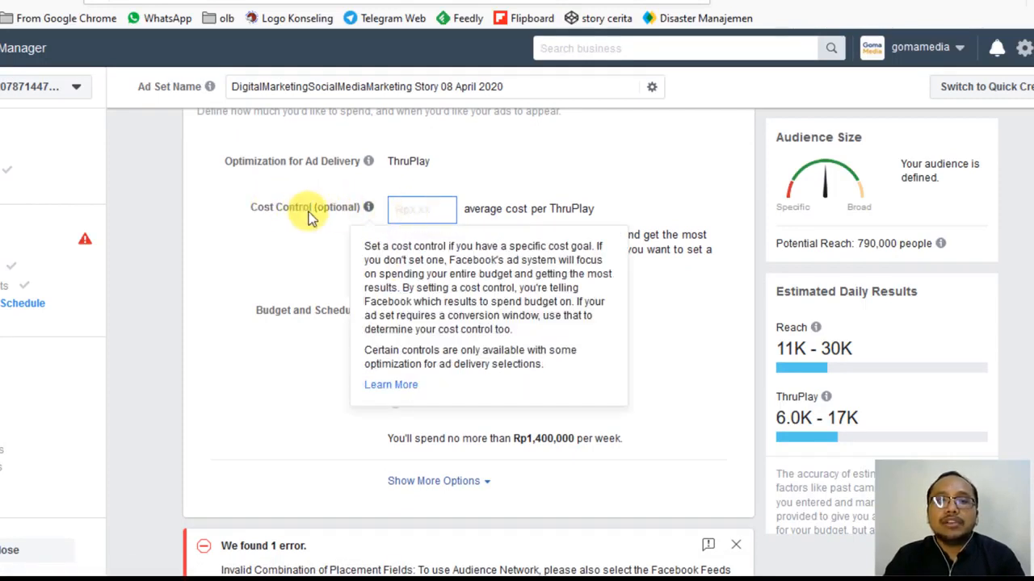
Leave Cost Control empty and set the ad set's daily budget to Rp100,000
scroll(323, 213, down, 1)
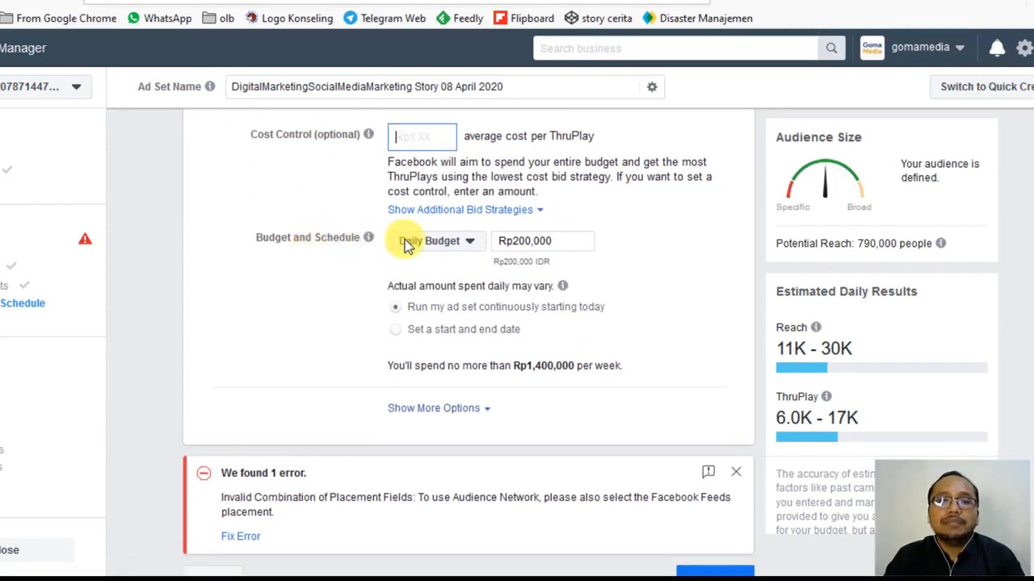
click(346, 205)
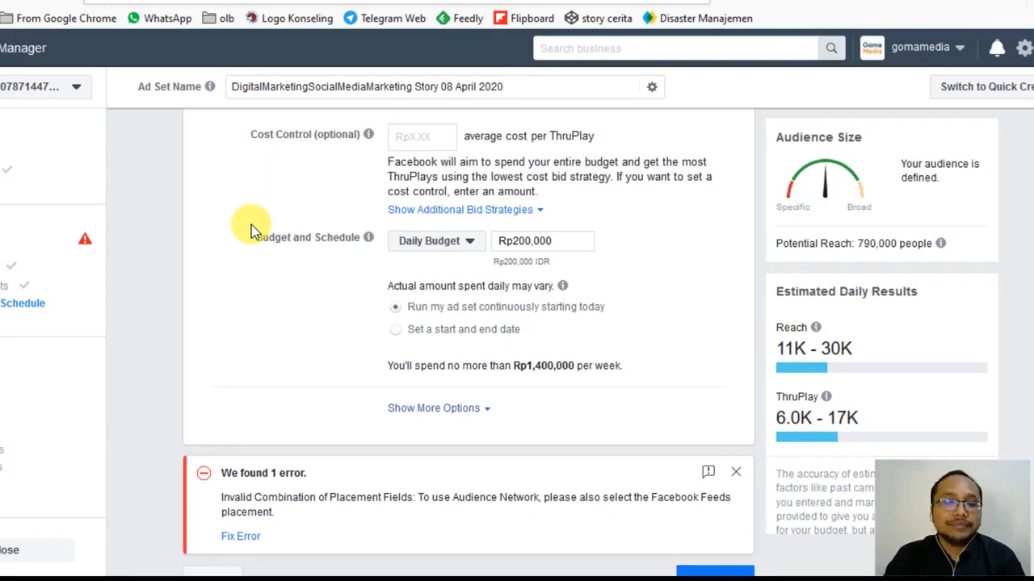
click(463, 242)
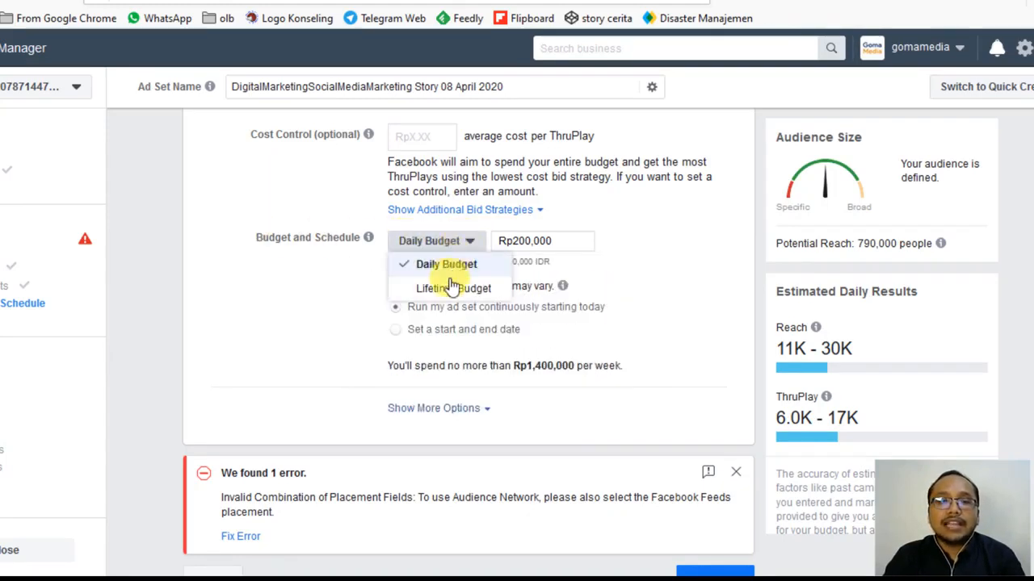
click(299, 233)
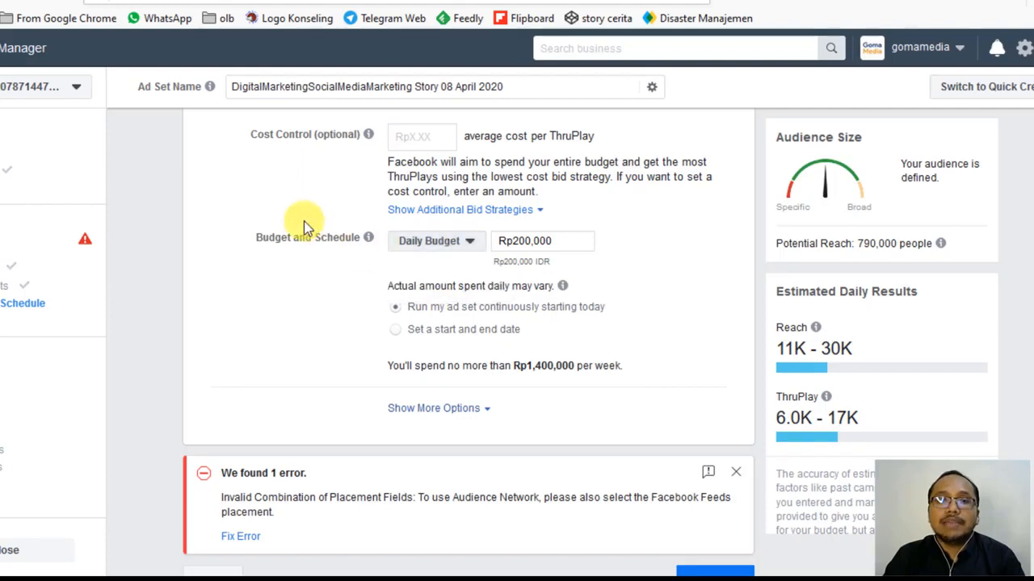
click(511, 243)
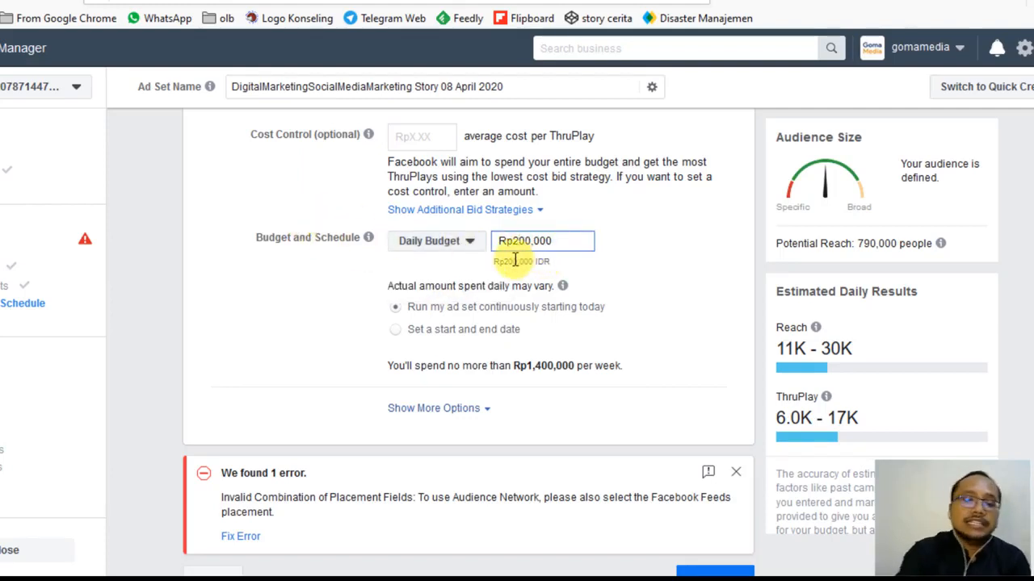
key(BackSpace)
text(1)
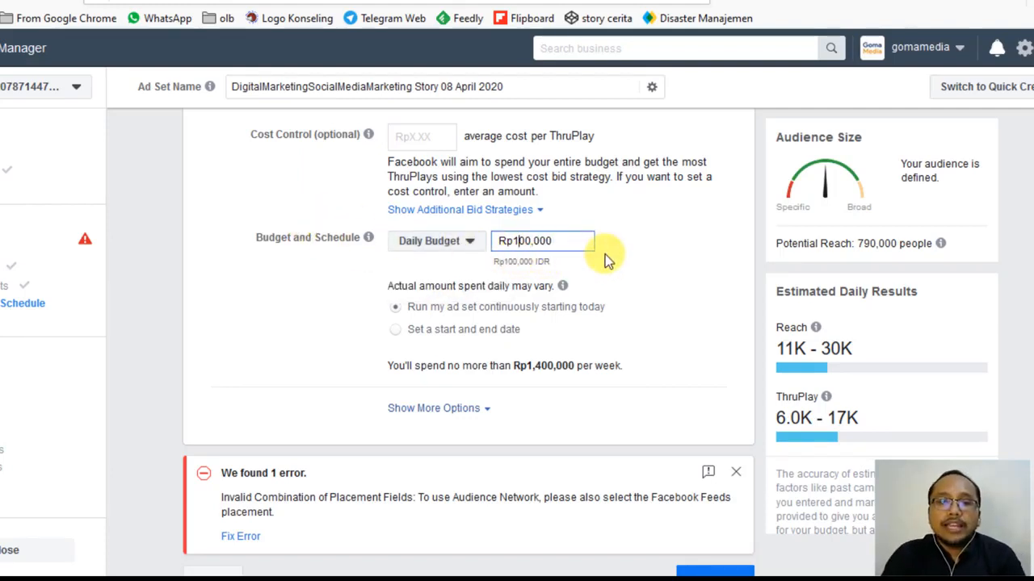
click(481, 335)
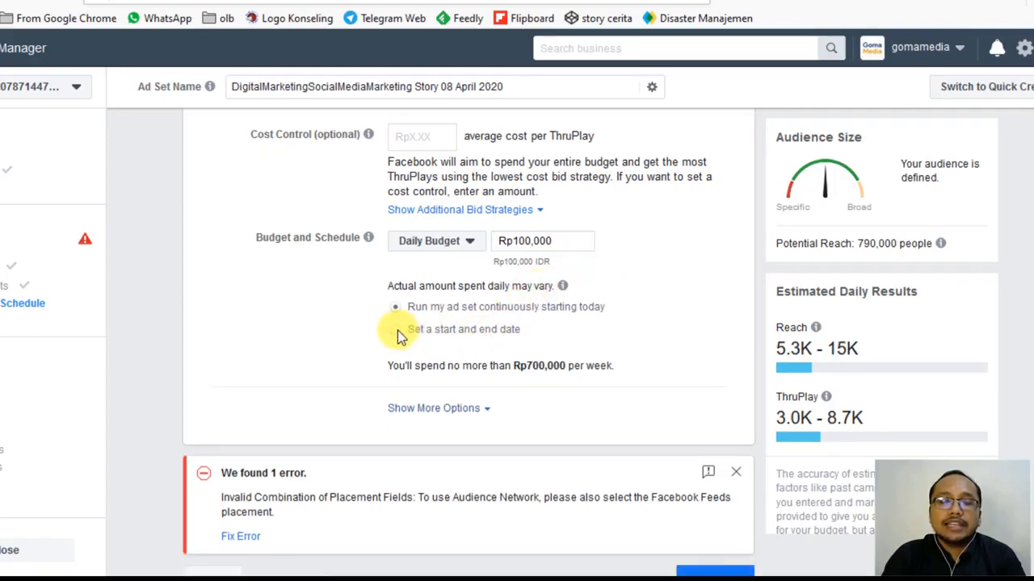
Give the ad set a start and end date, running from Apr 16, 2020 to May 18, 2020
click(398, 331)
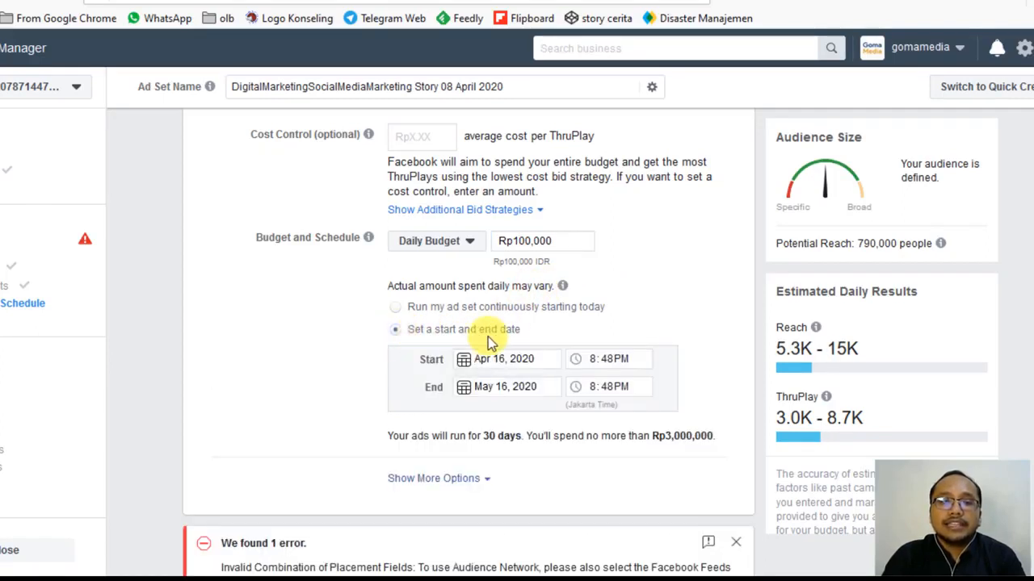
click(503, 358)
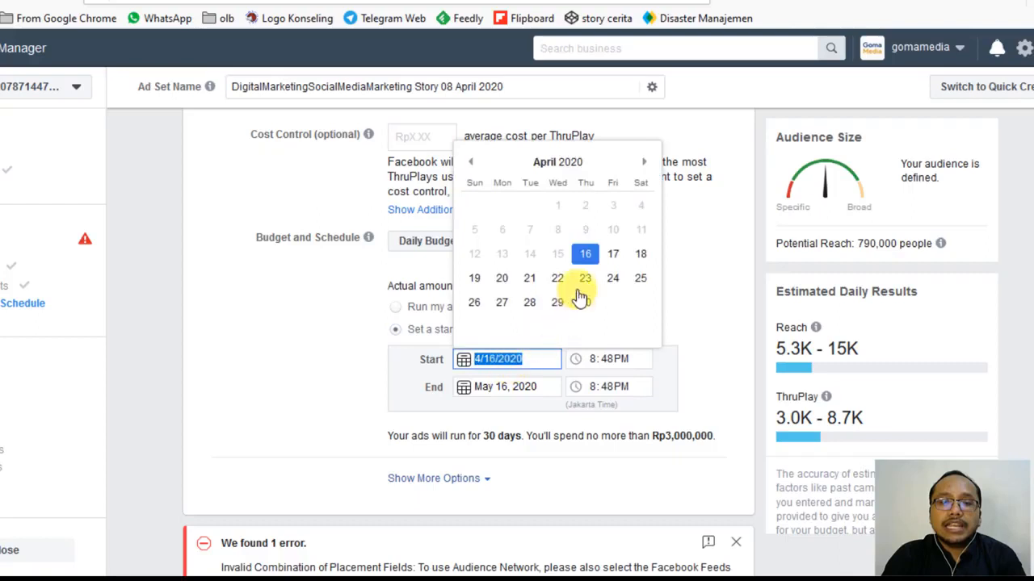
click(586, 257)
click(498, 387)
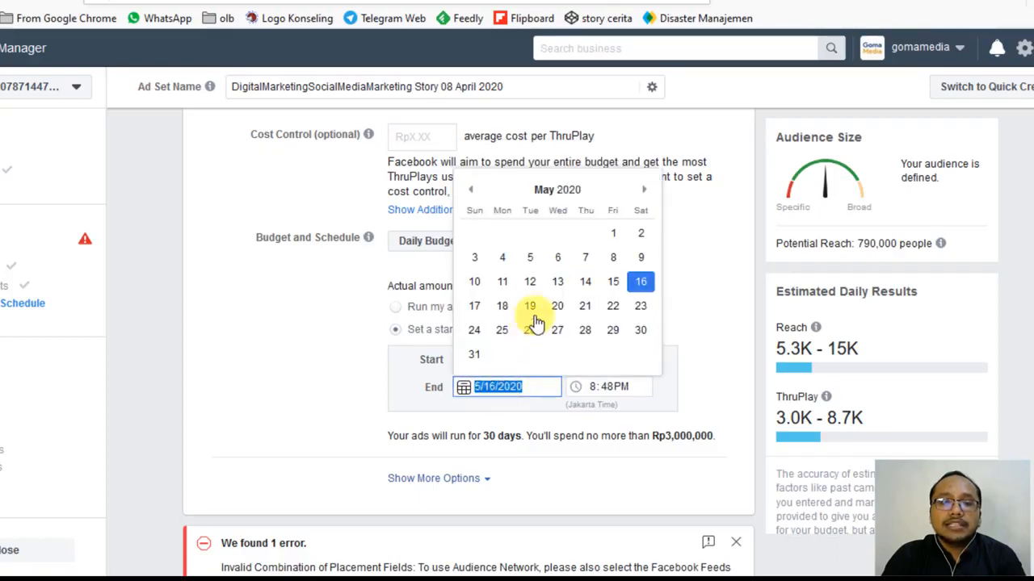
click(502, 306)
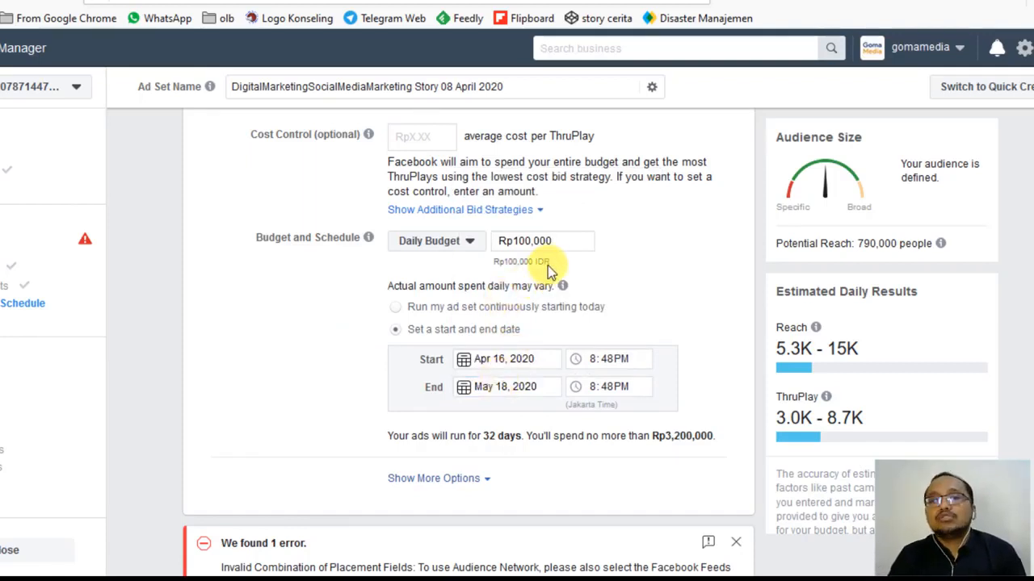
click(554, 240)
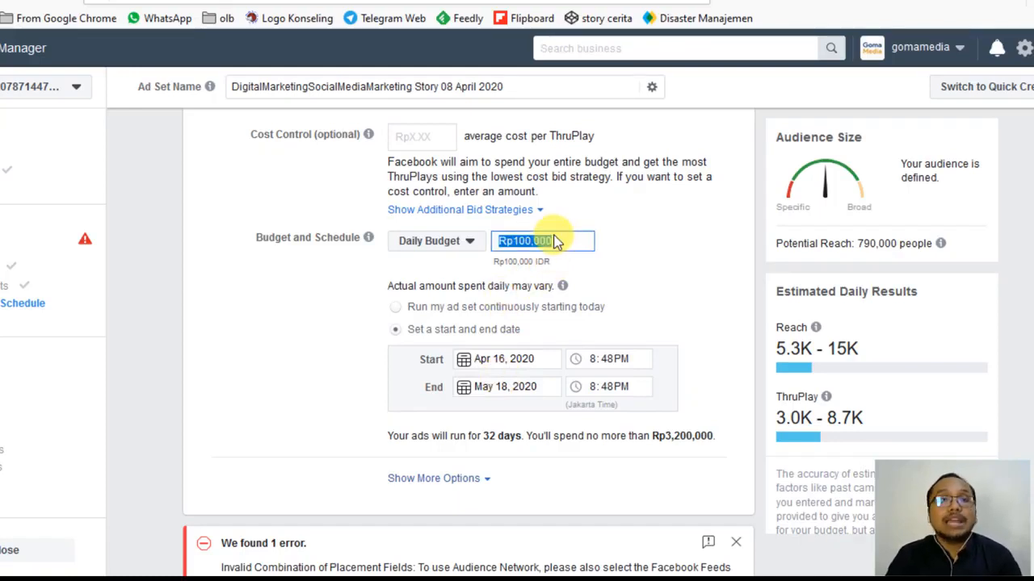
click(567, 239)
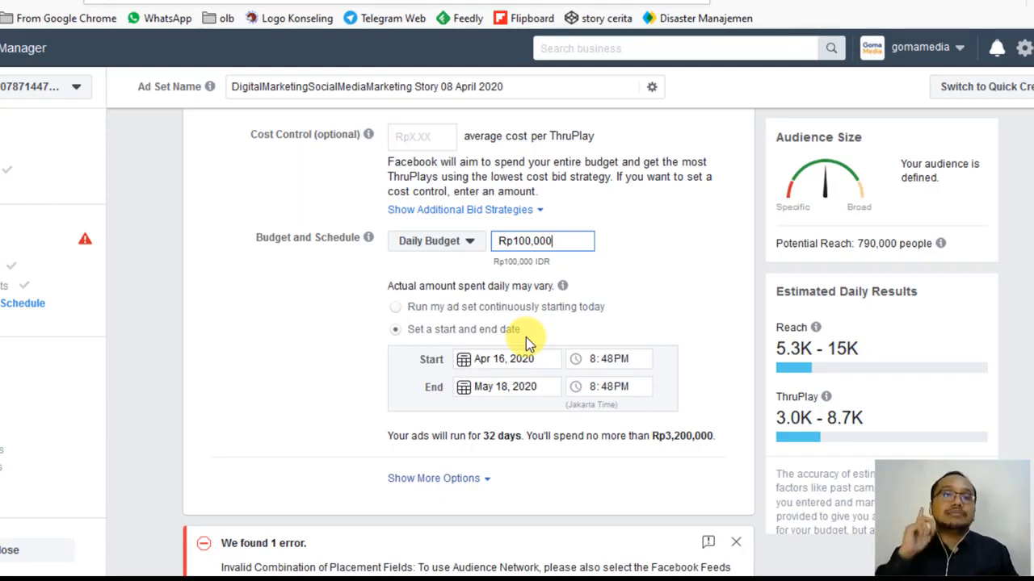
Switch the budget type to Lifetime Budget and set the end date to Apr 18, 2020
click(436, 234)
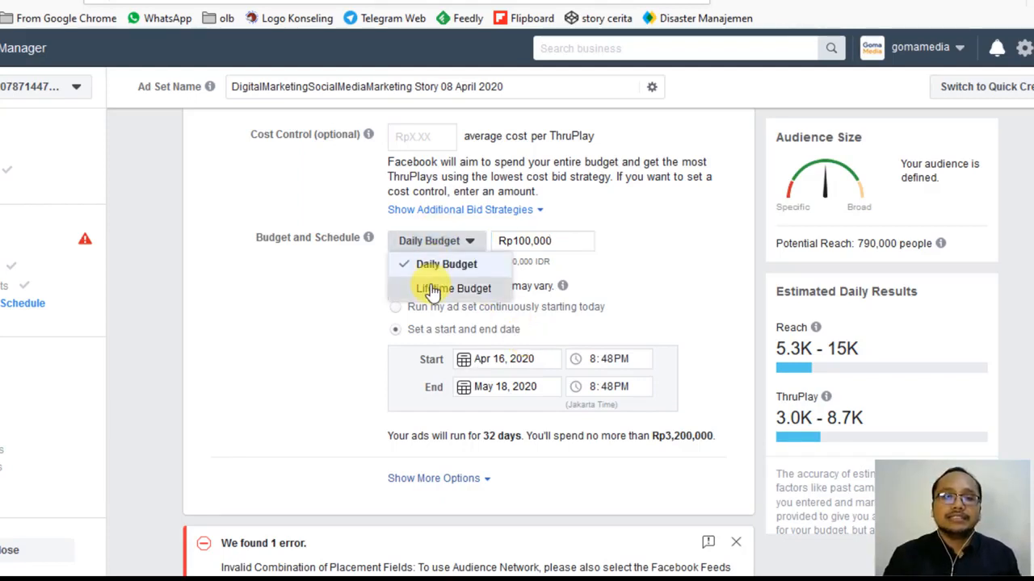
click(433, 291)
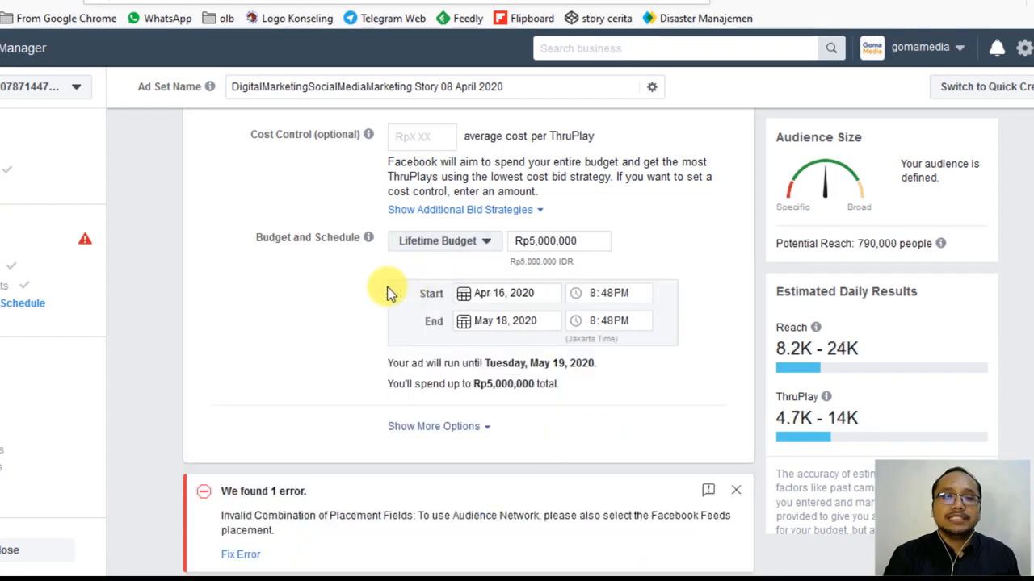
click(505, 321)
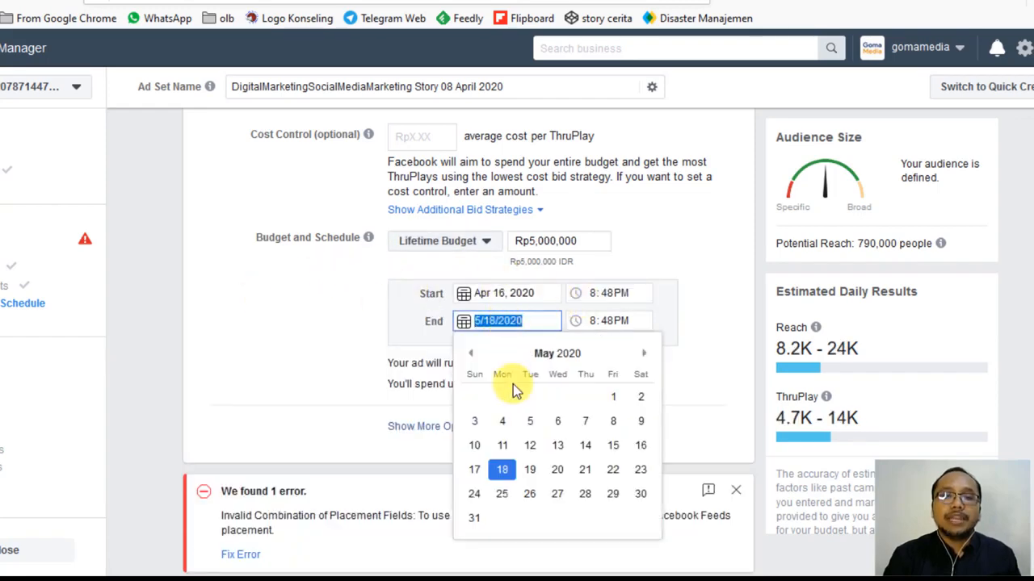
click(470, 352)
click(638, 445)
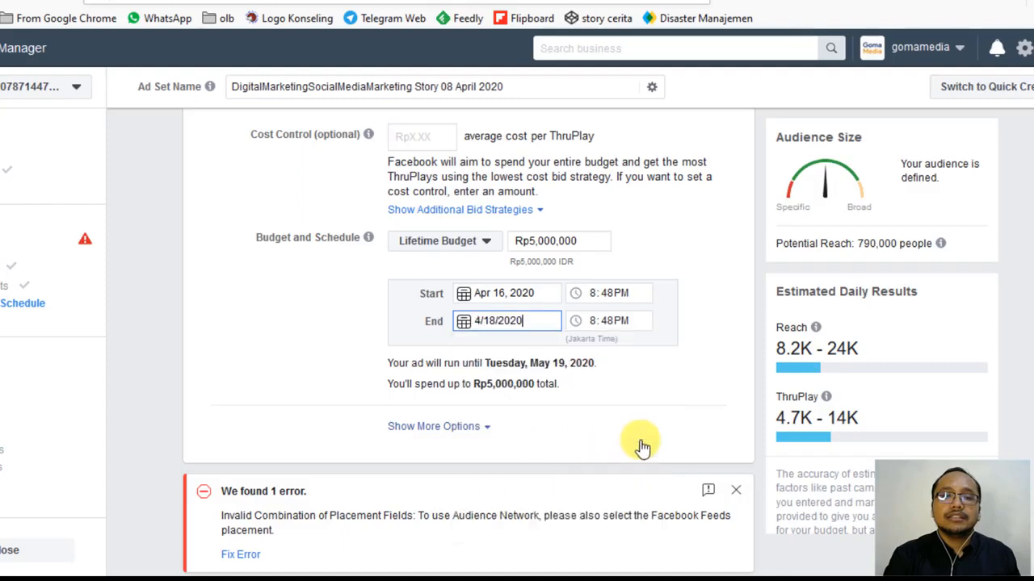
click(704, 327)
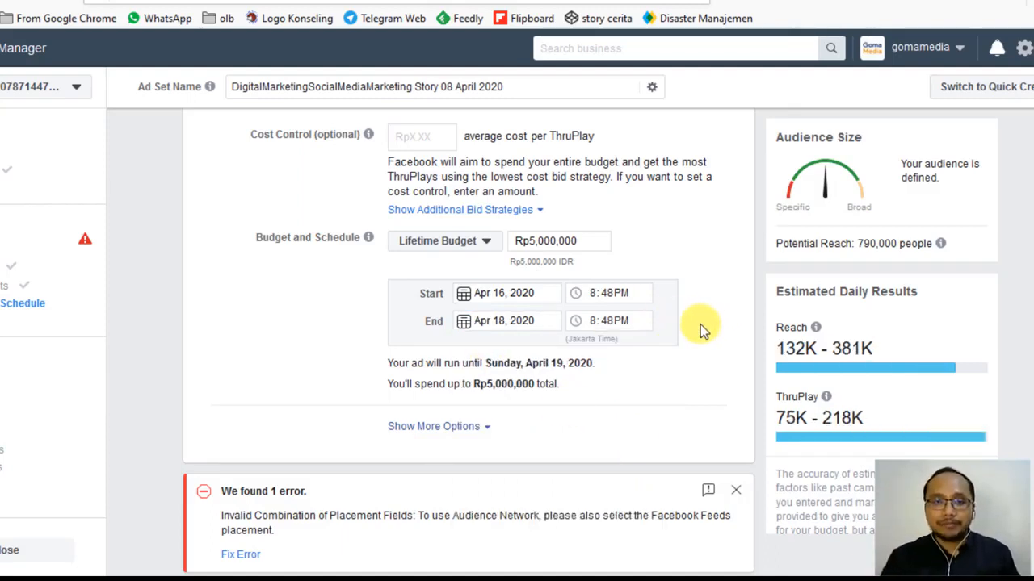
Set the lifetime budget amount to Rp200,000
click(569, 240)
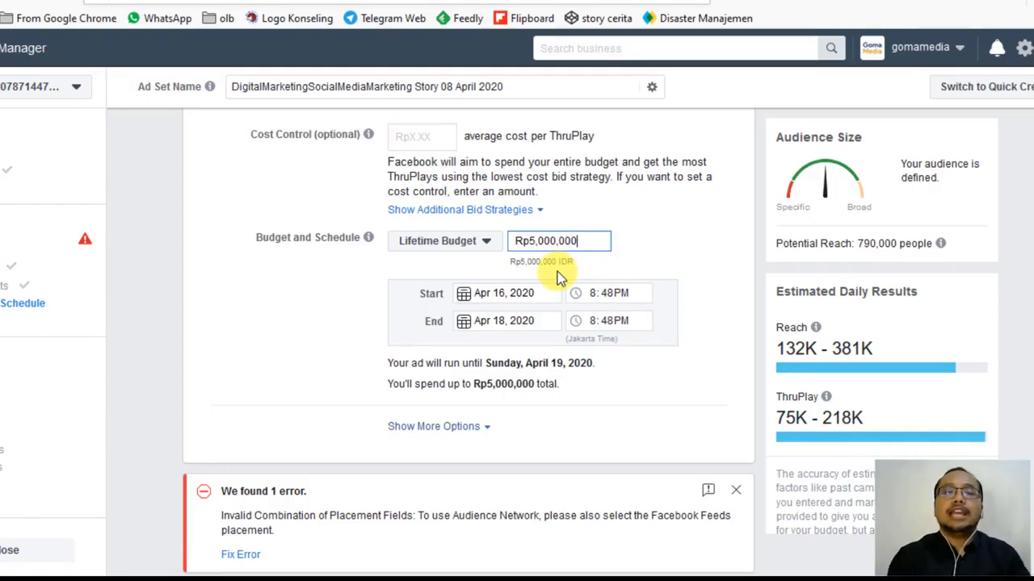
key(BackSpace)
key(BackSpace)
key(BackSpace)
key(BackSpace)
key(BackSpace)
key(BackSpace)
key(BackSpace)
key(BackSpace)
key(BackSpace)
key(BackSpace)
key(BackSpace)
text(2000000)
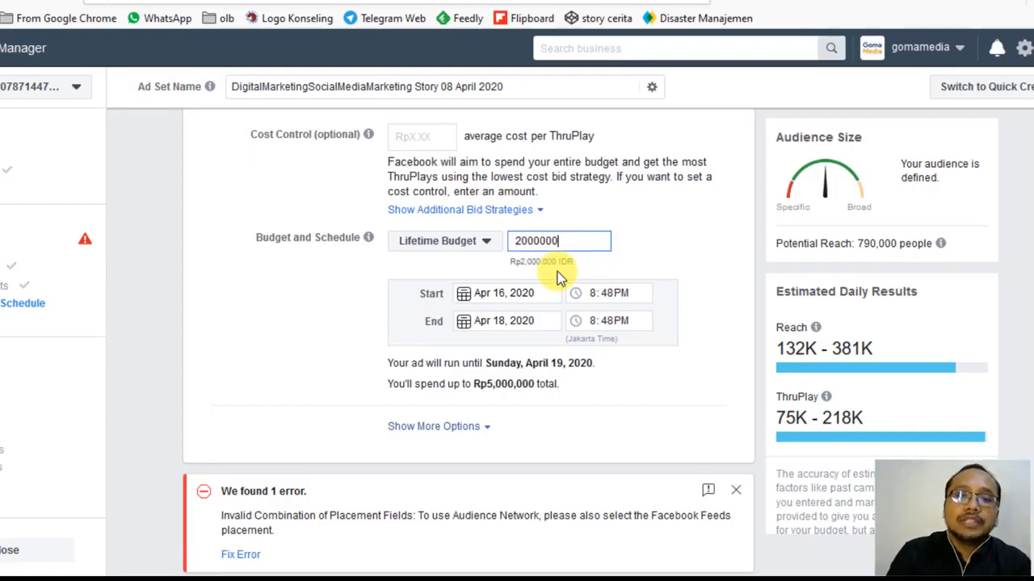
key(BackSpace)
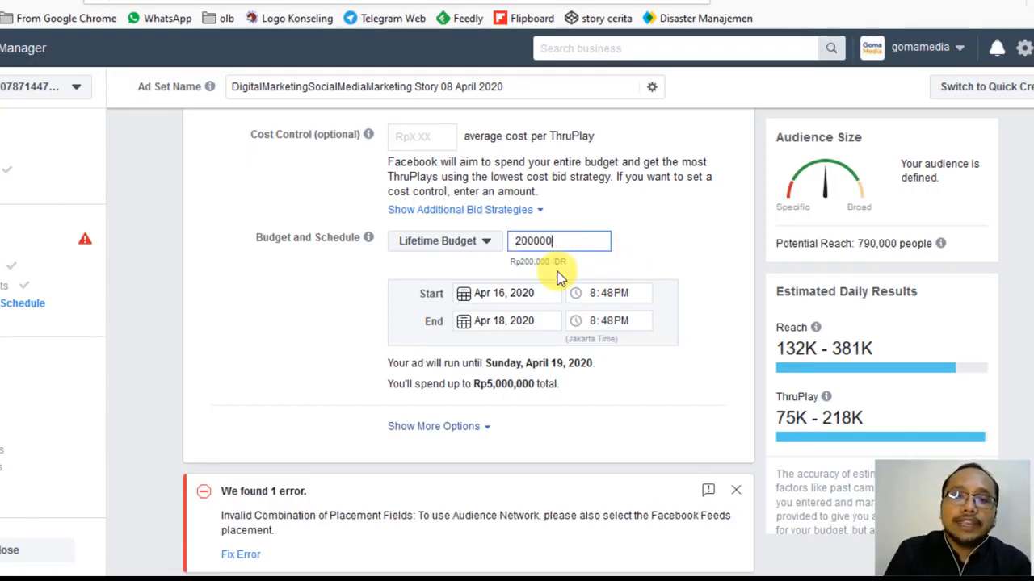
click(681, 202)
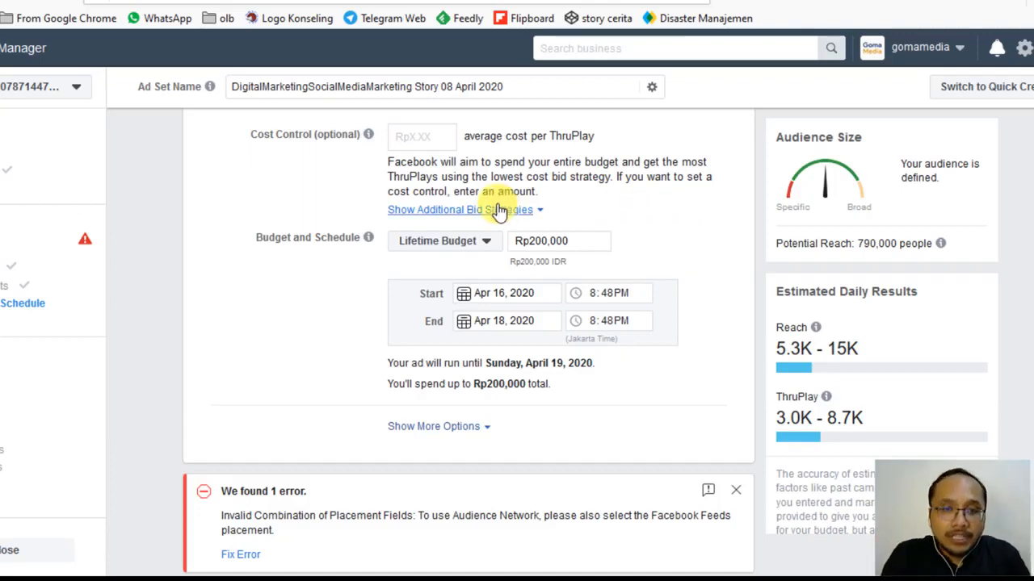
Switch the budget type back to Daily Budget and set the amount to Rp100,000
click(441, 246)
click(440, 264)
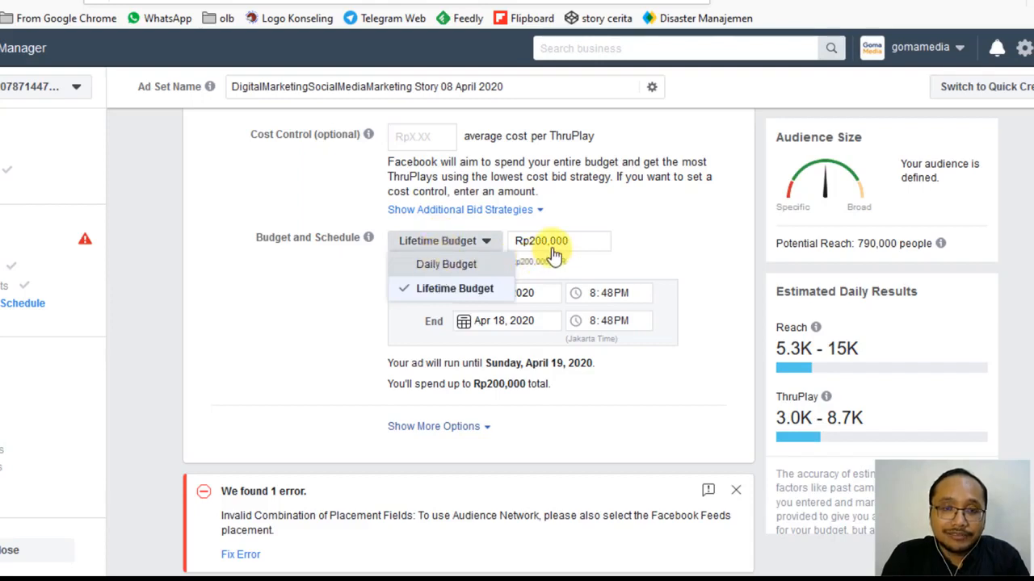
click(517, 241)
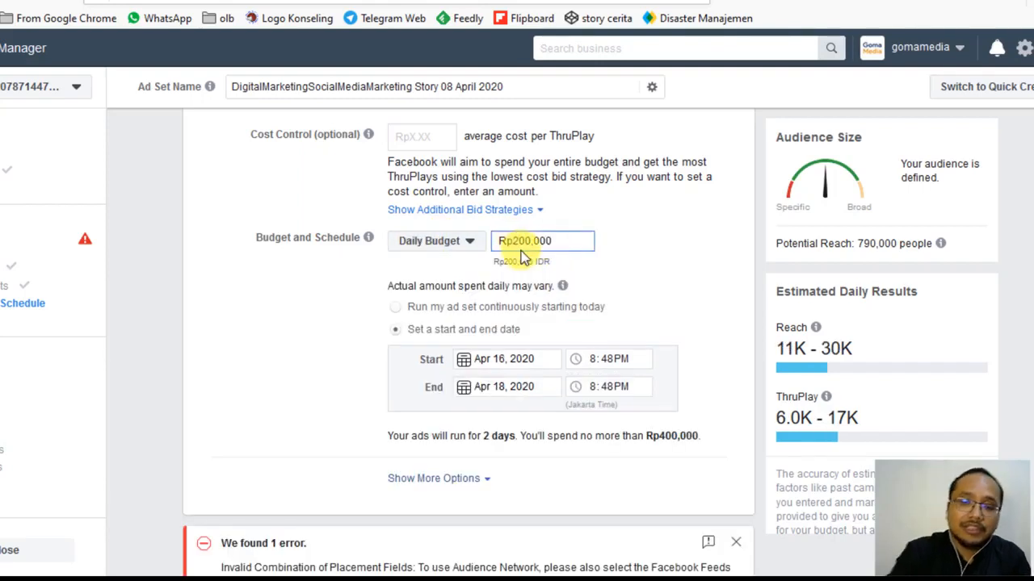
key(BackSpace)
text(1)
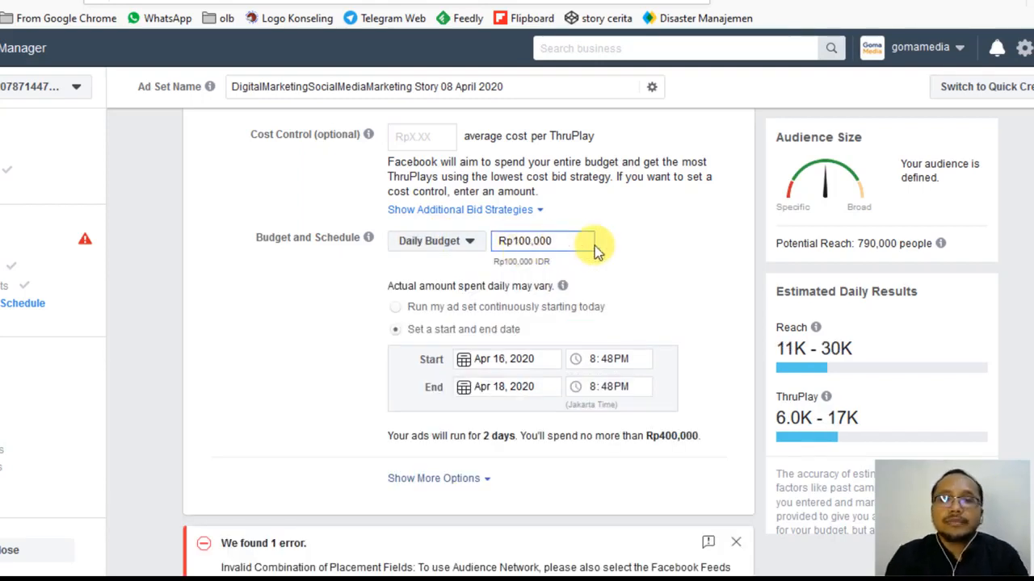
click(628, 247)
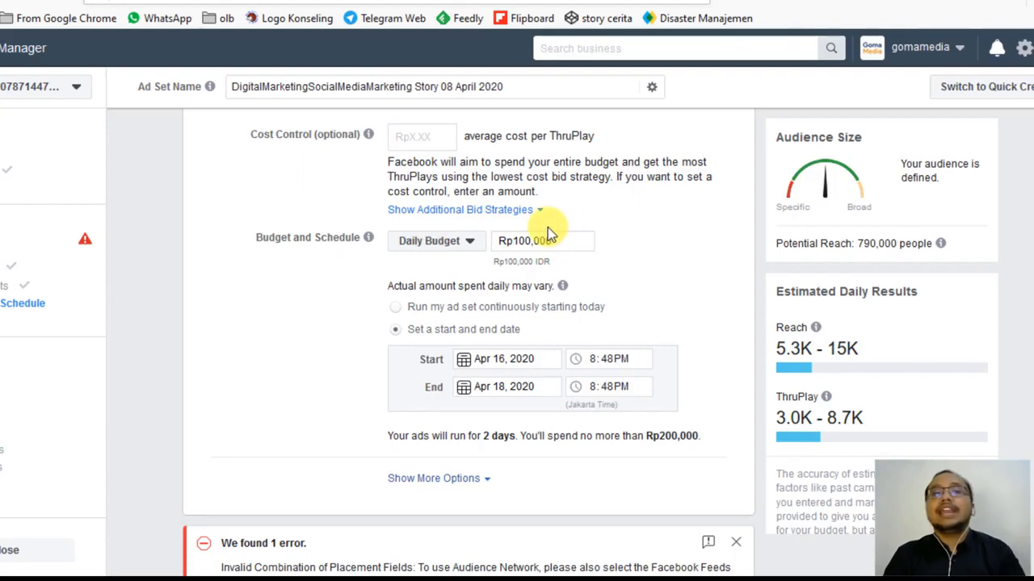
click(401, 244)
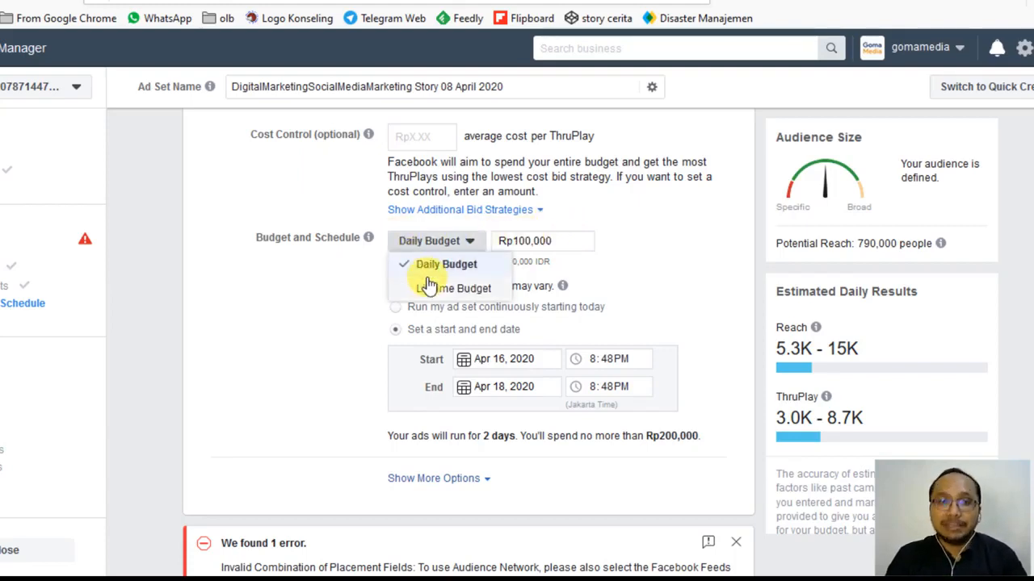
click(355, 278)
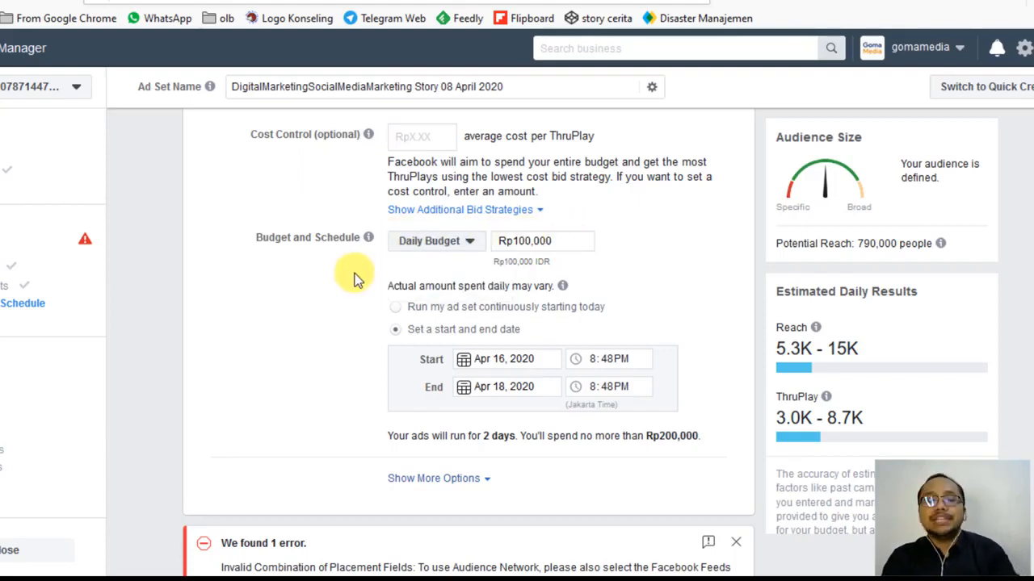
click(501, 357)
click(511, 388)
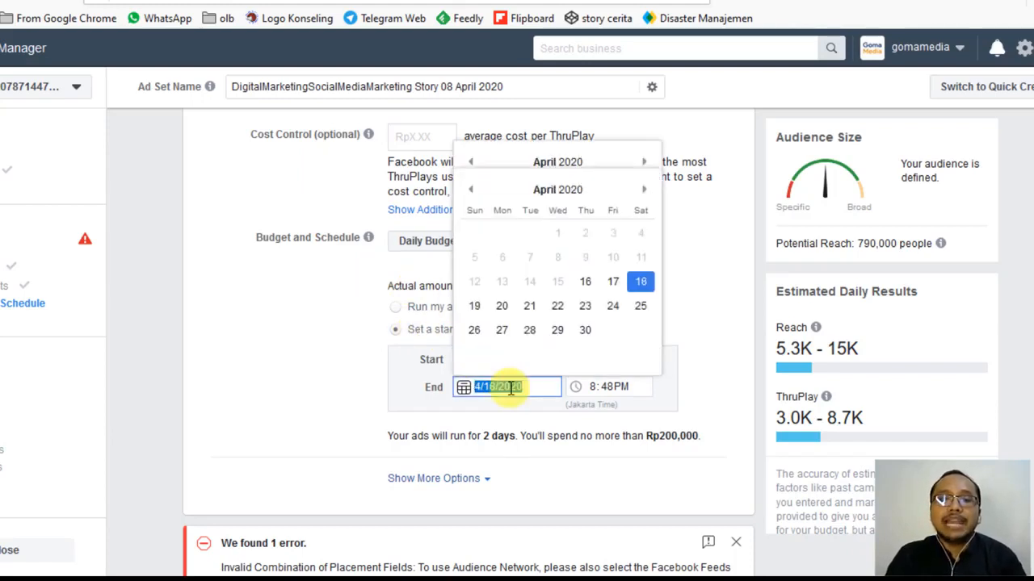
click(277, 333)
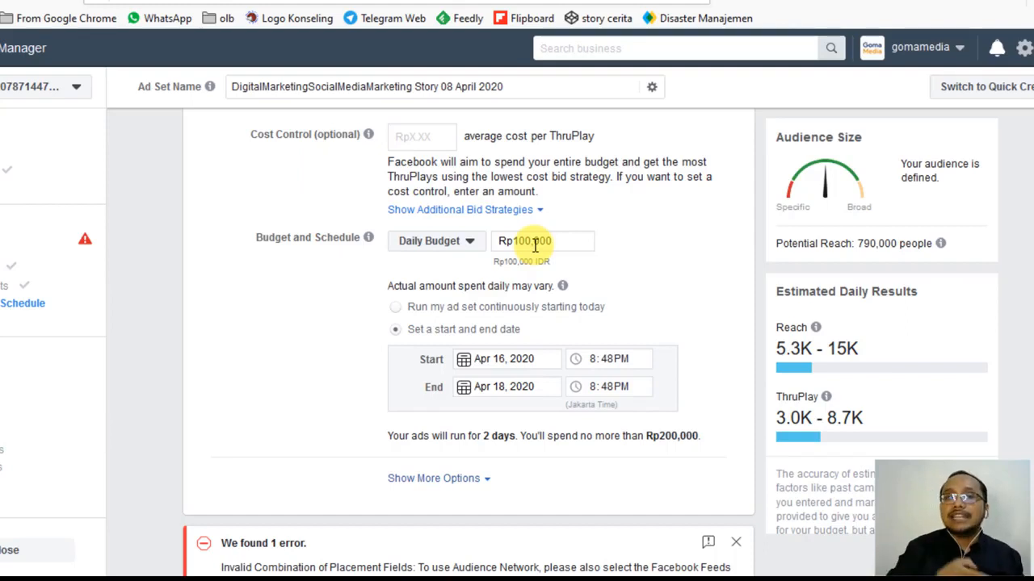
Change the budget type to Lifetime Budget with an amount of Rp200,000
click(412, 241)
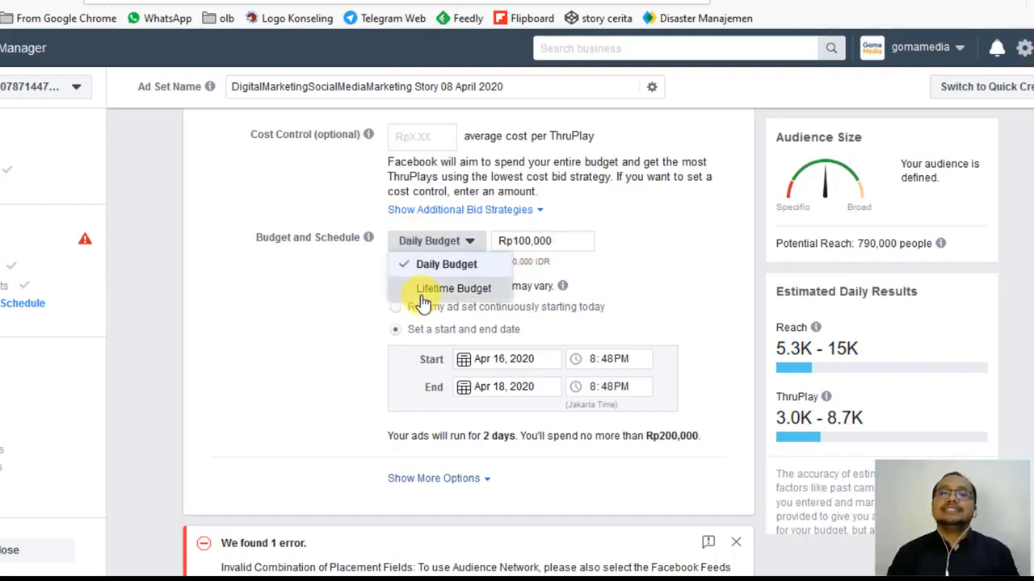
click(421, 296)
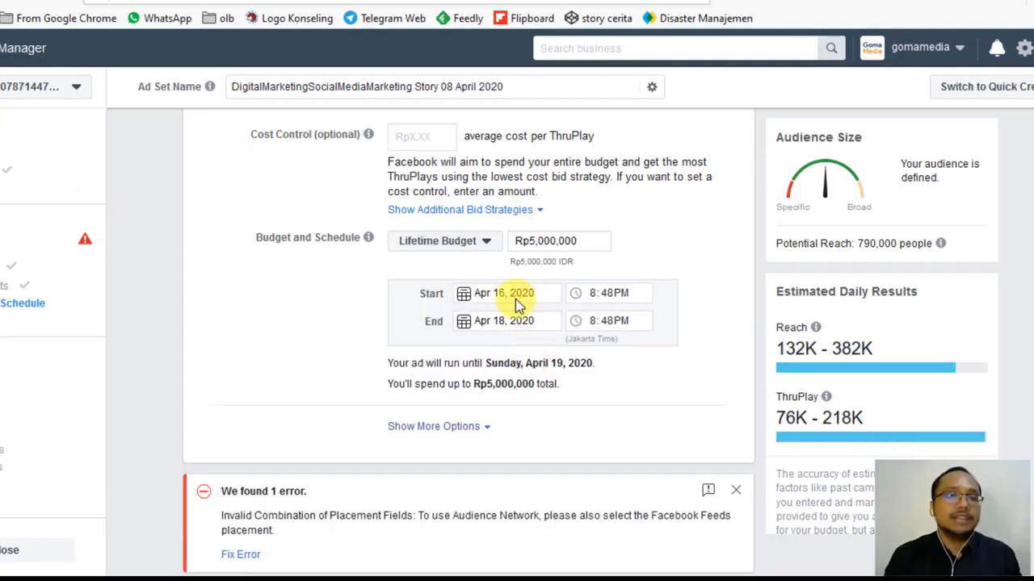
click(528, 241)
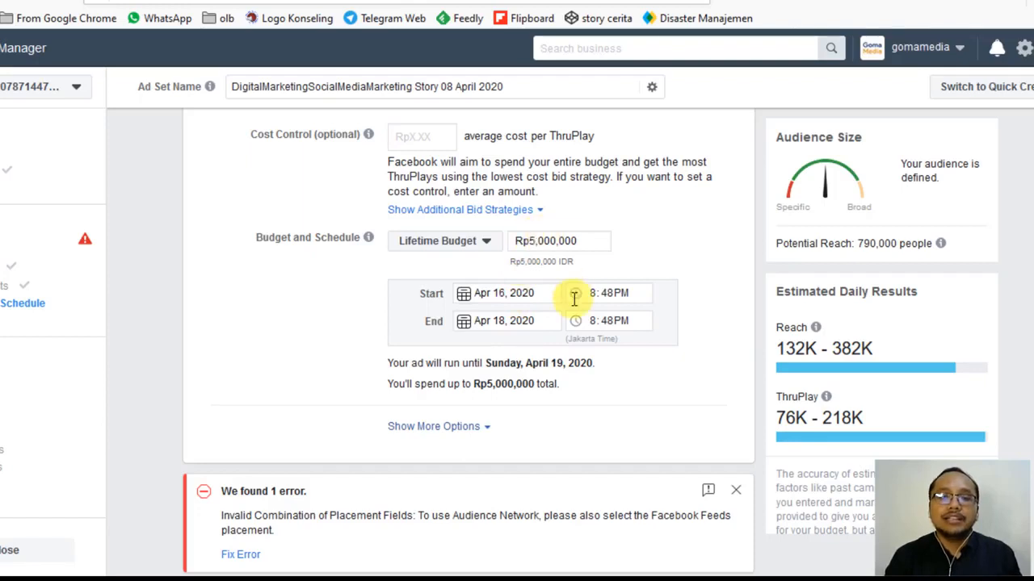
text(200000)
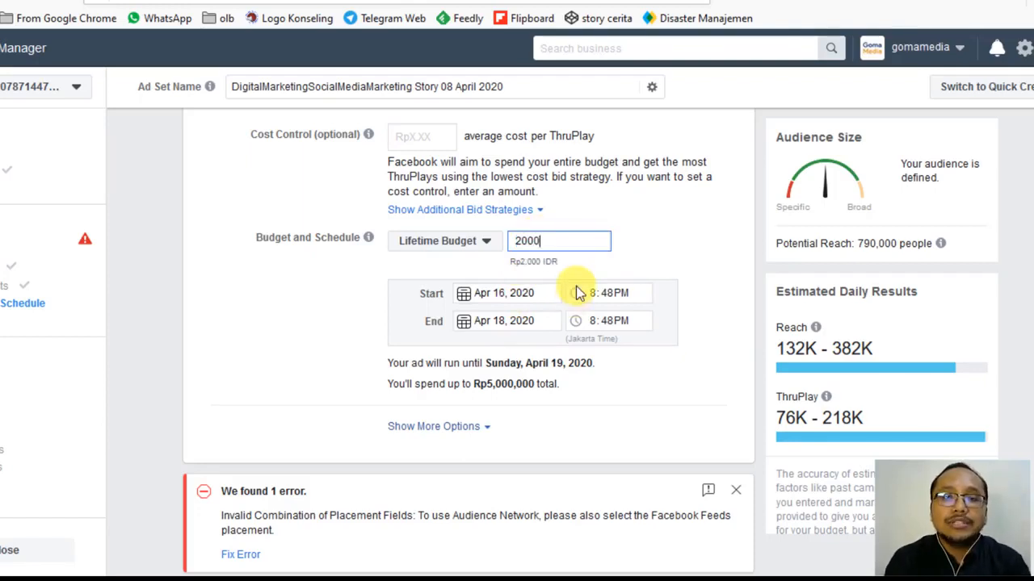
click(682, 224)
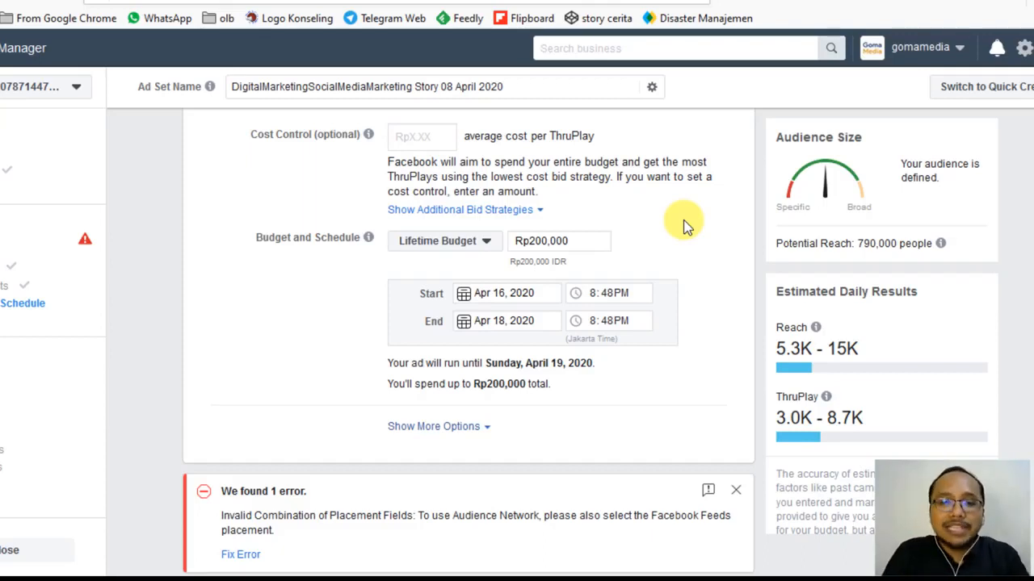
Expand the additional options of the budget and schedule section
scroll(683, 227, down, 1)
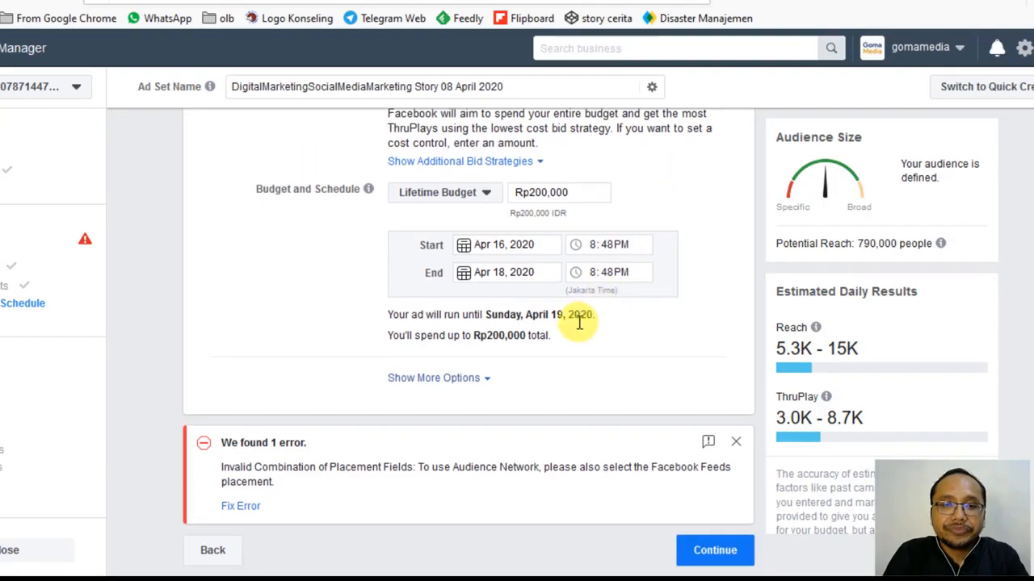
click(458, 384)
scroll(341, 350, down, 2)
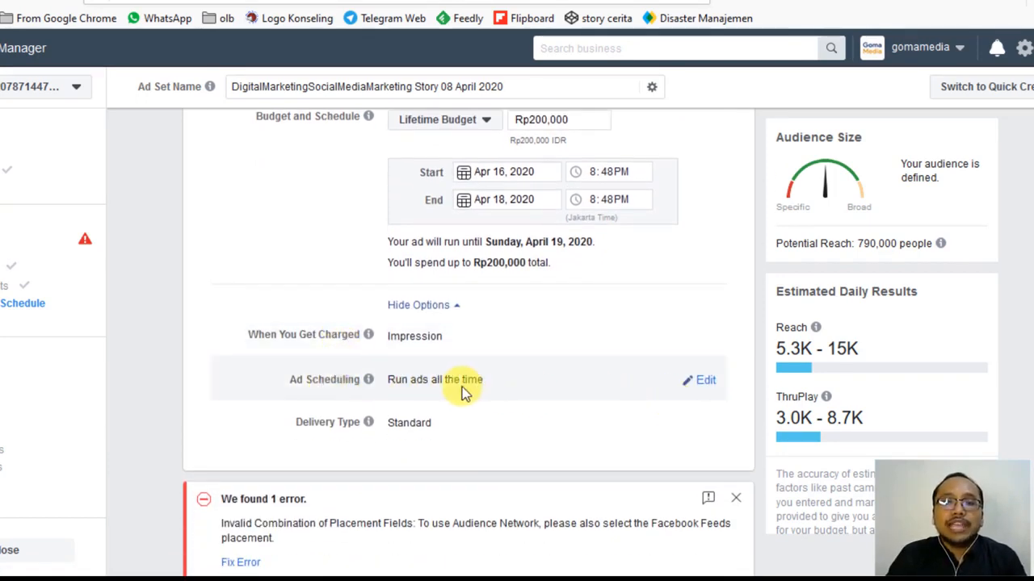
Switch the budget type to Daily Budget and check whether ad scheduling can be edited with it
click(452, 120)
click(446, 143)
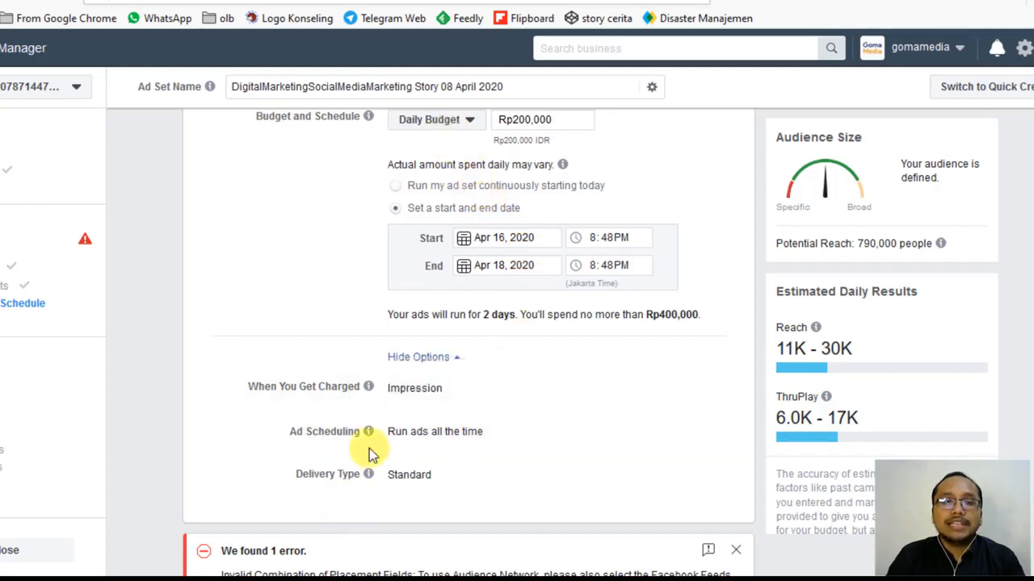
mouse_move(711, 432)
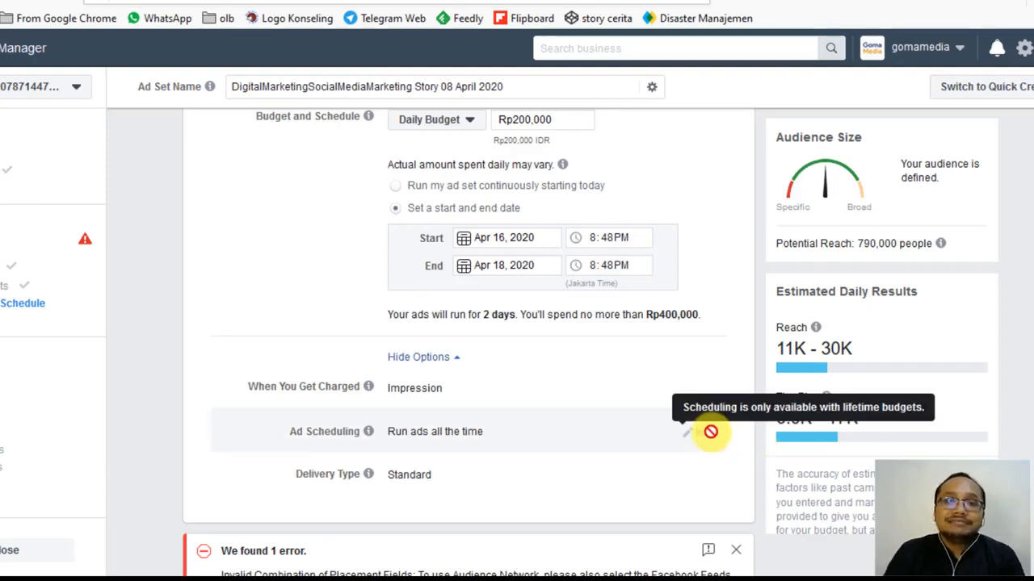
Return the budget type to Lifetime Budget and set the amount to Rp200,000
click(457, 120)
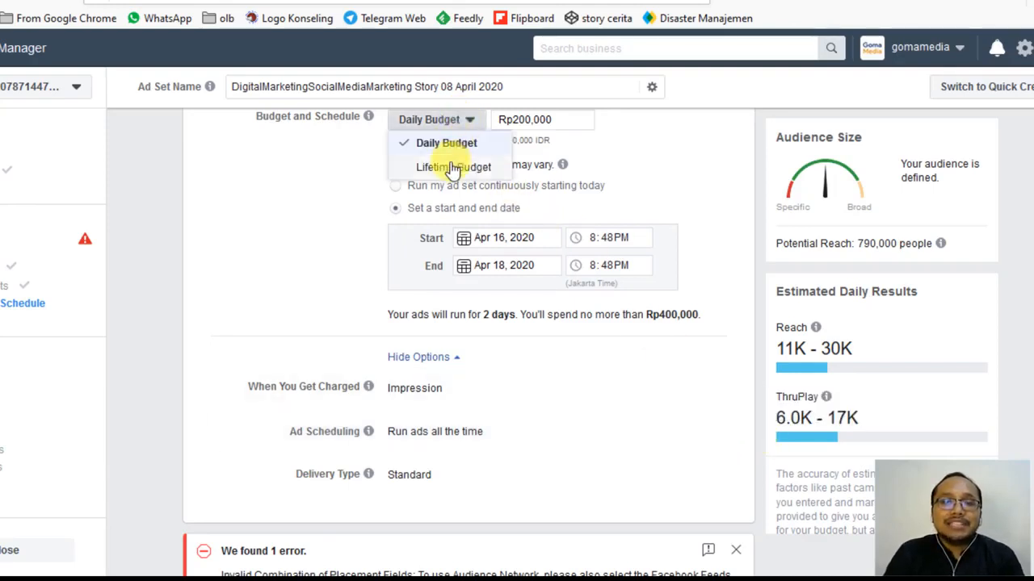
click(426, 167)
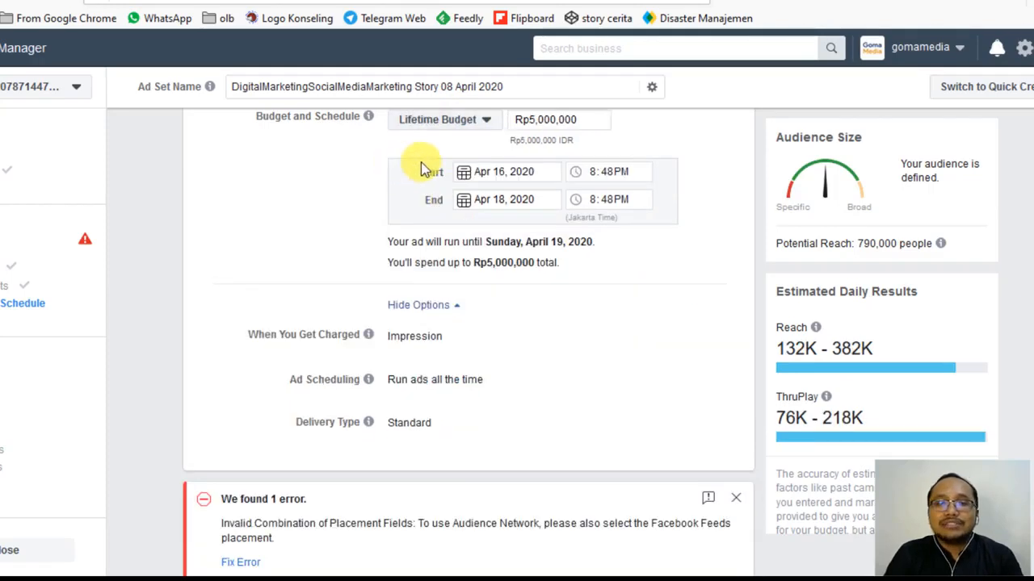
click(539, 122)
click(538, 123)
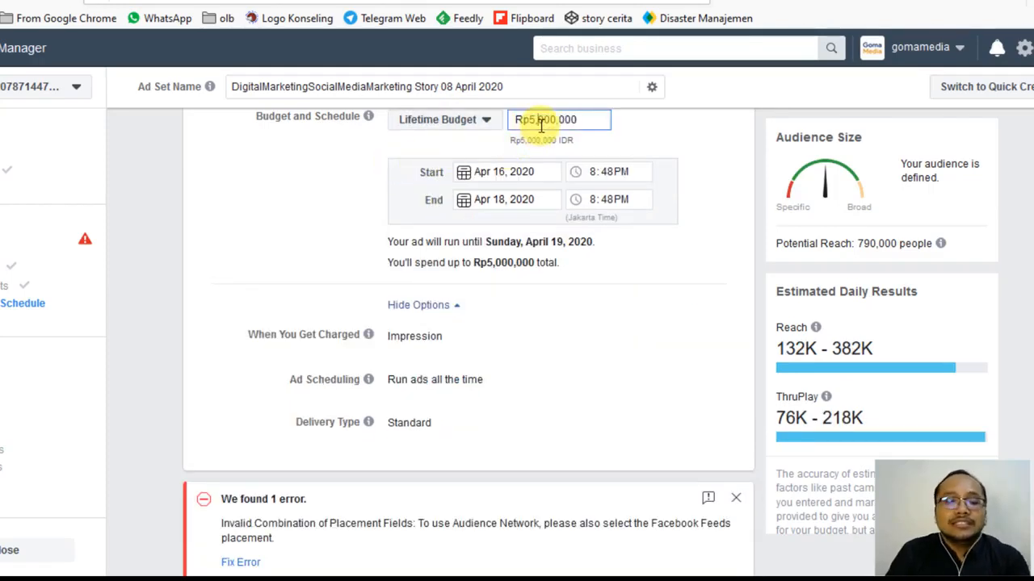
key(ctrl+a)
text(200000)
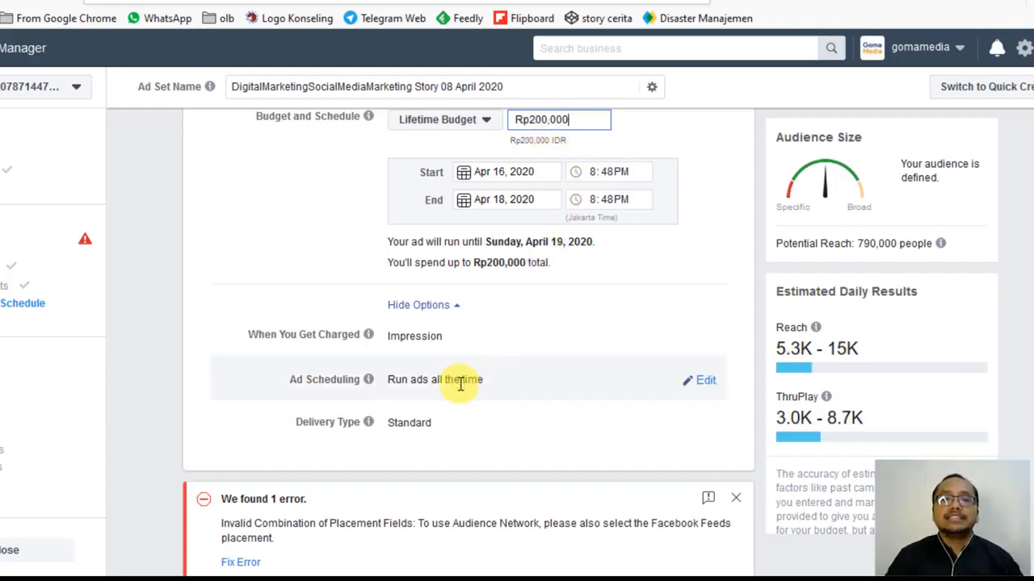
Set the ad scheduling to run ads on a schedule
click(706, 380)
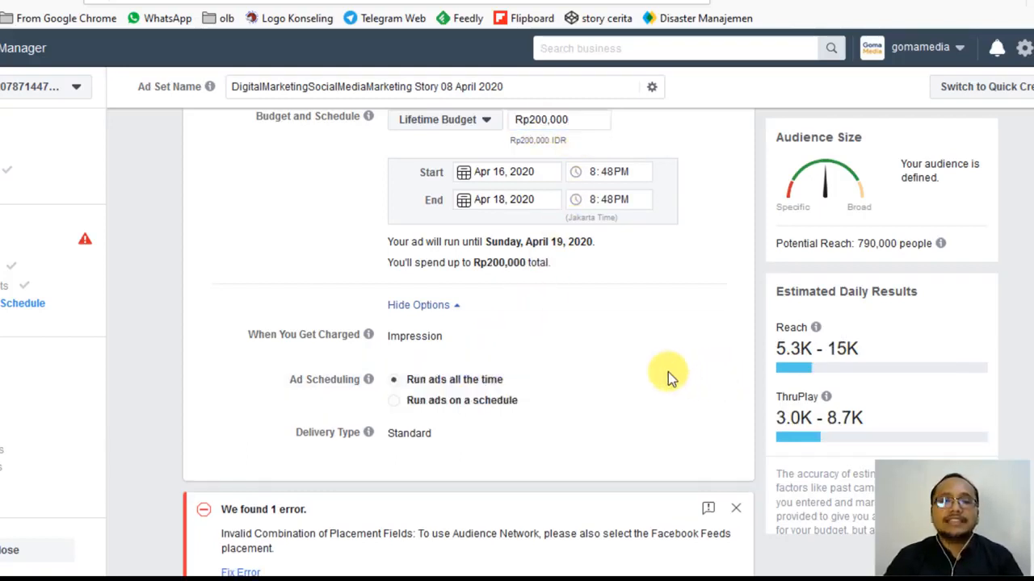
scroll(525, 374, down, 1)
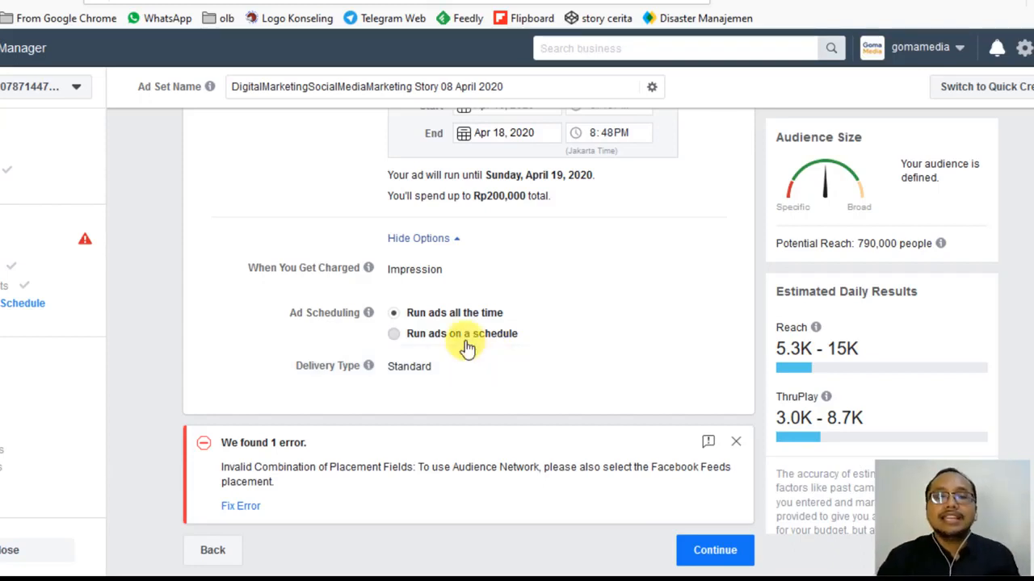
click(432, 333)
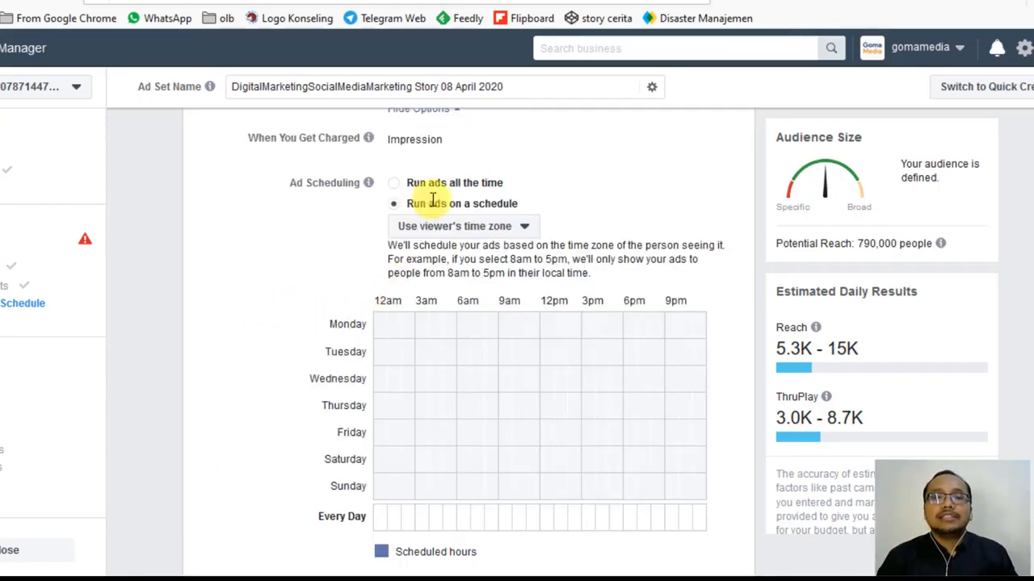
scroll(412, 235, down, 1)
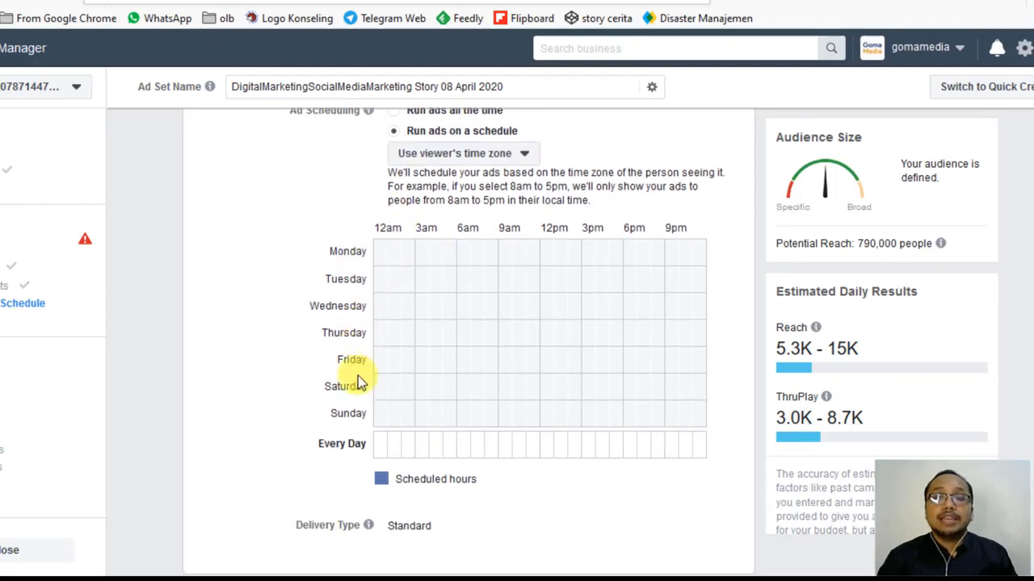
Schedule the ads for 11am to midnight Monday through Friday and 3am to 9am on Saturday and Sunday
click(419, 255)
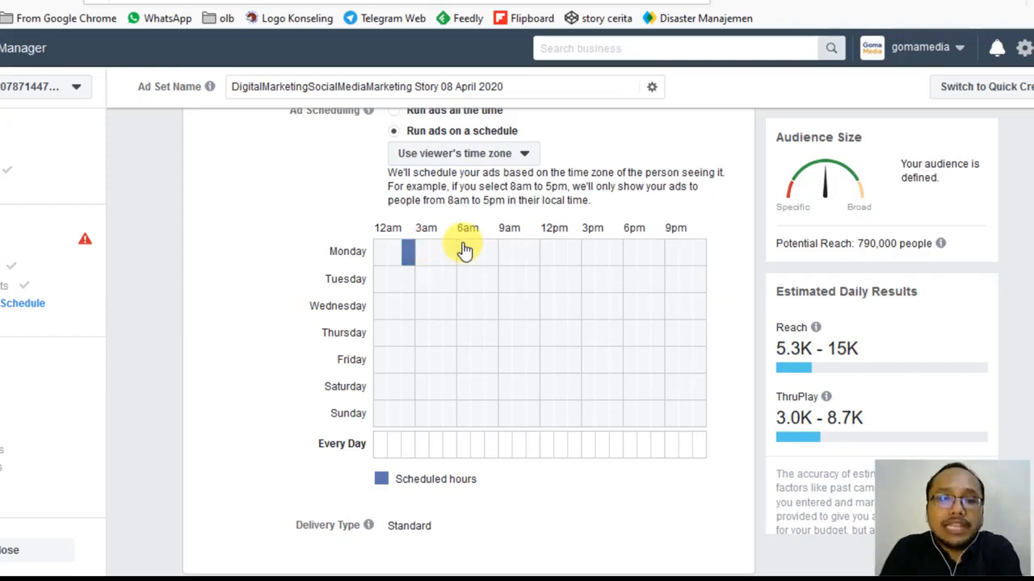
click(411, 260)
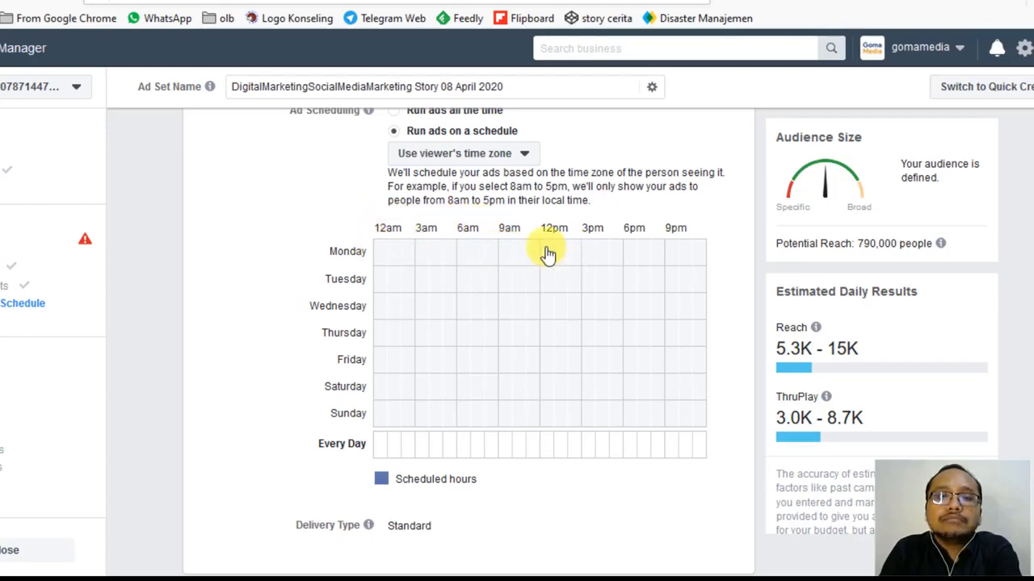
drag(537, 255, 700, 258)
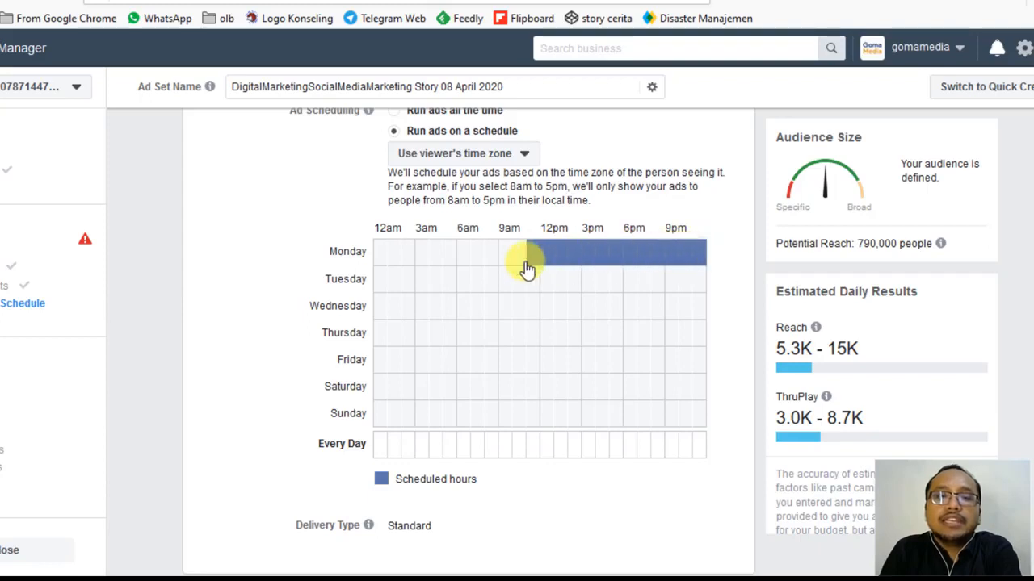
drag(532, 283, 705, 370)
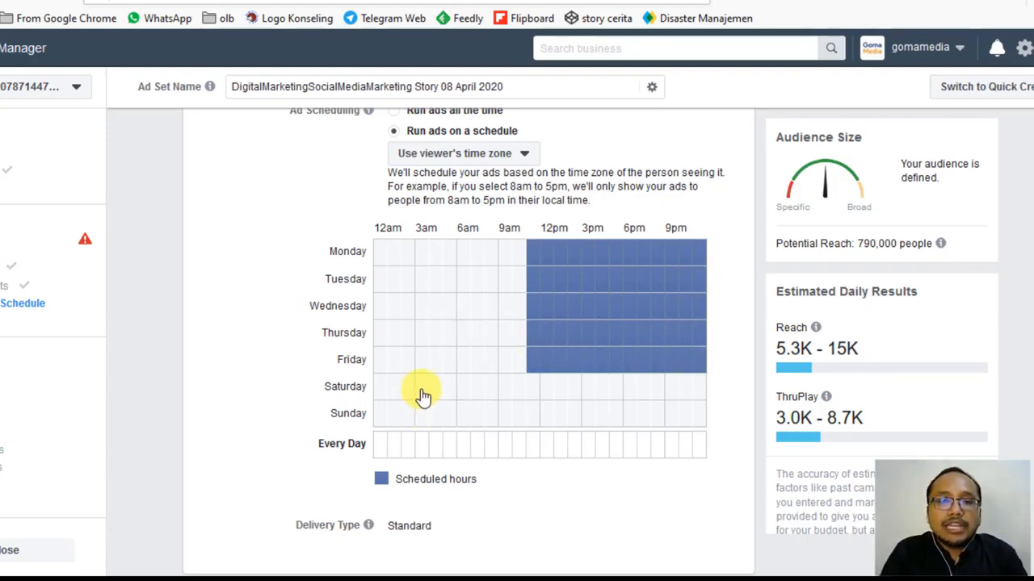
drag(423, 396, 492, 423)
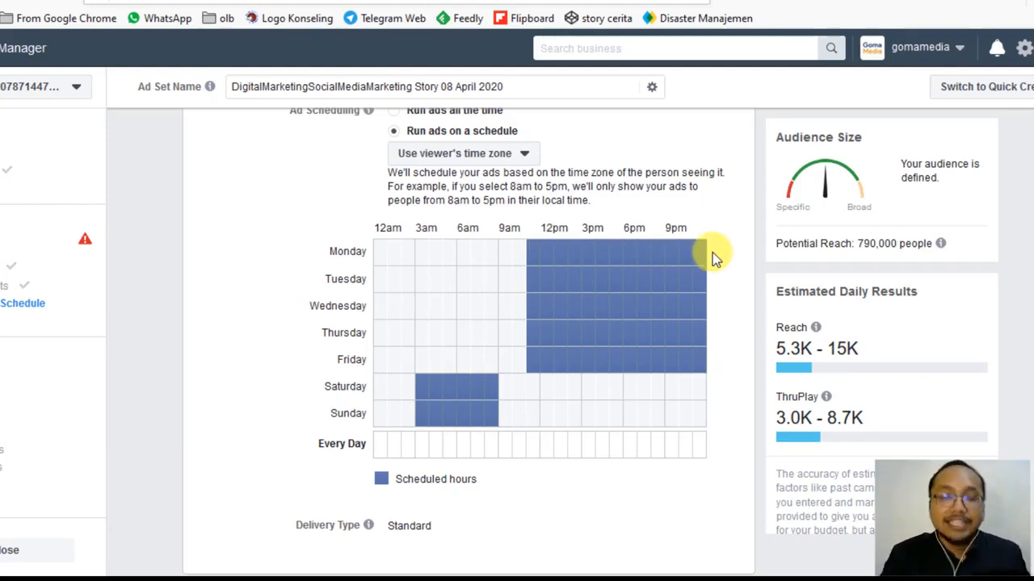
Exclude the Audience Network Native, Banner and Interstitial placement under Apps and Sites
scroll(363, 280, down, 2)
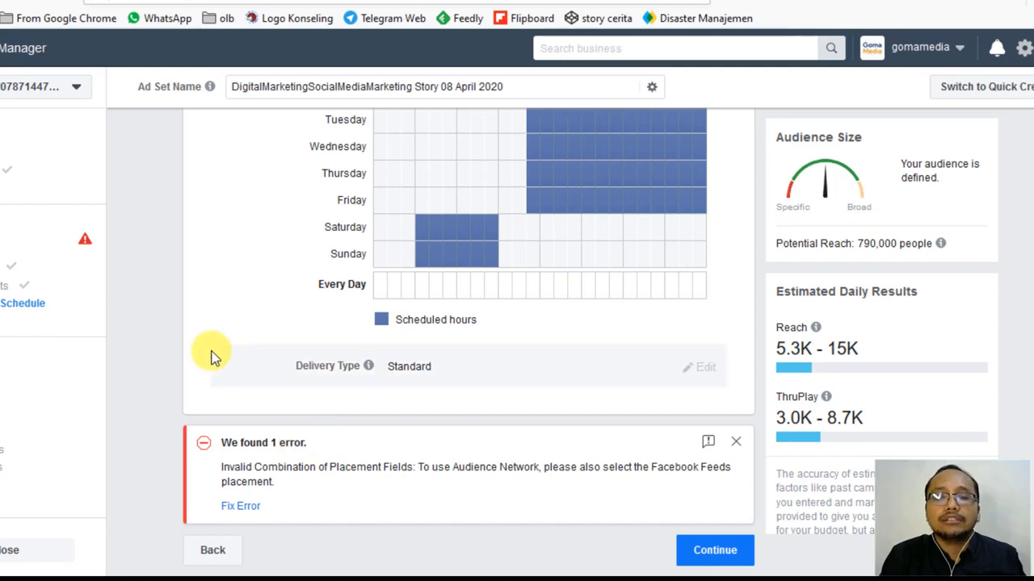
scroll(363, 368, up, 10)
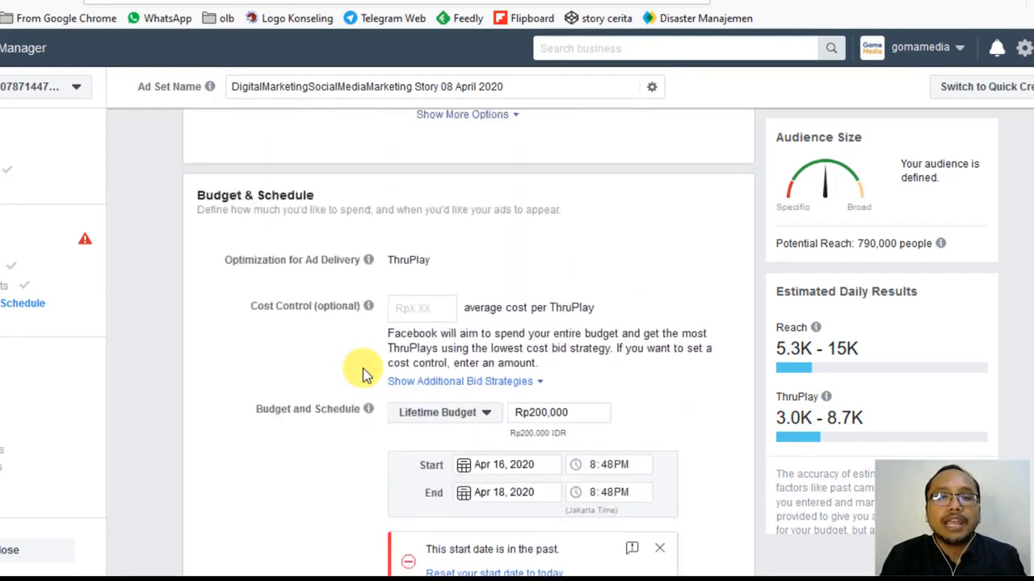
scroll(363, 369, up, 12)
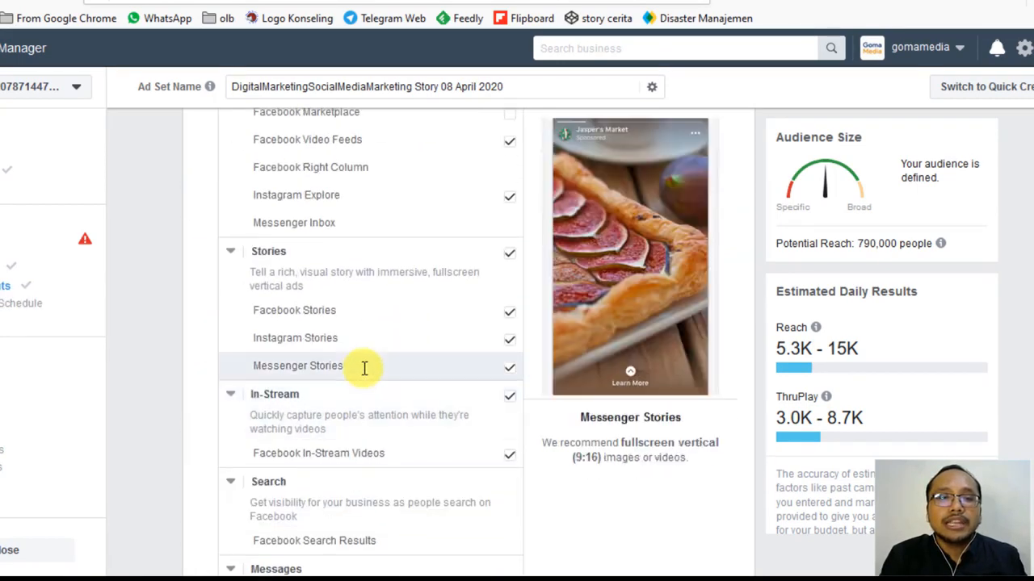
scroll(362, 369, up, 3)
scroll(410, 272, down, 4)
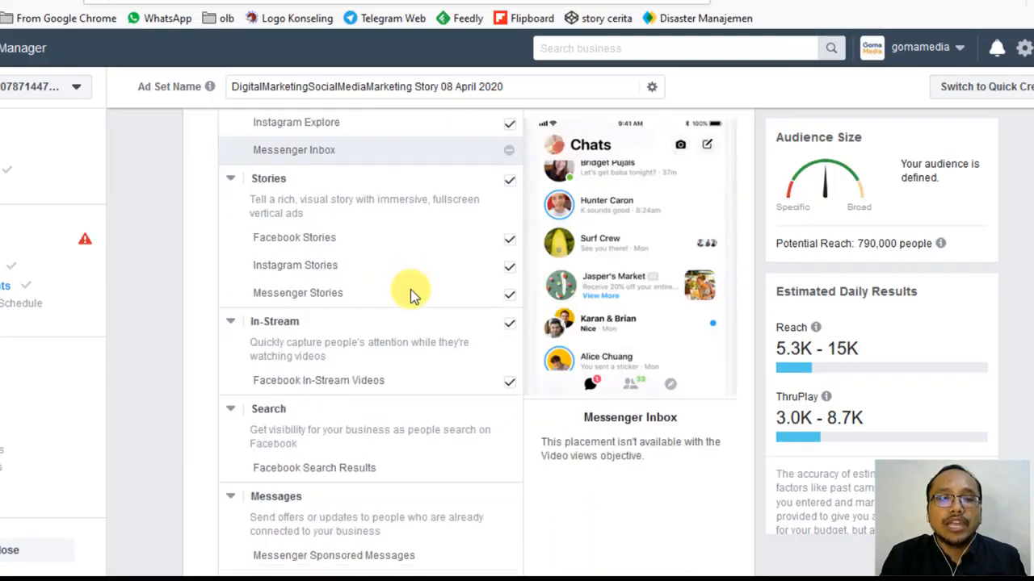
scroll(411, 292, down, 5)
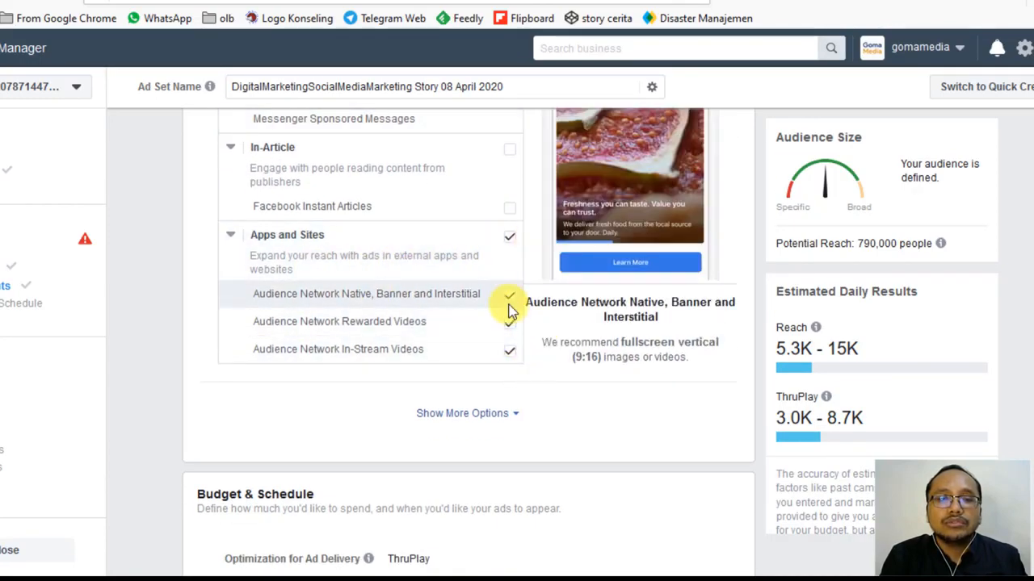
click(509, 296)
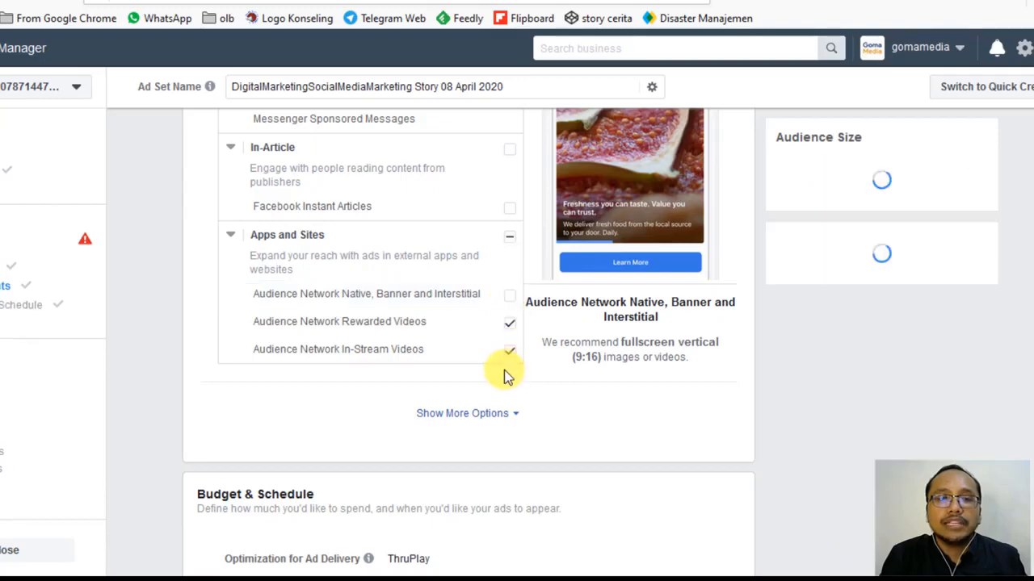
Go from the placement error to its fix and include the Facebook News Feed placement
scroll(297, 355, down, 15)
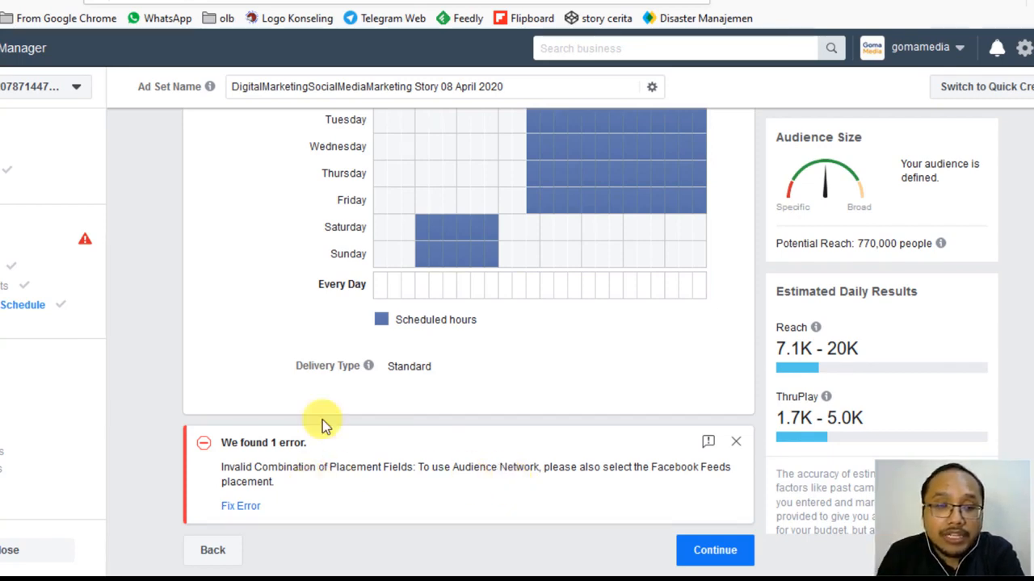
scroll(315, 388, up, 10)
scroll(302, 380, down, 10)
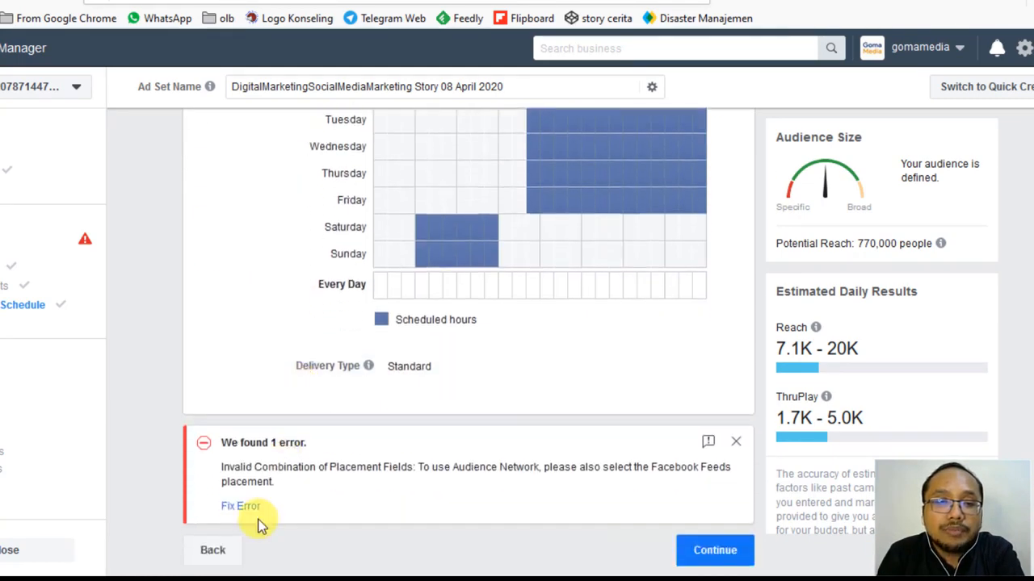
click(242, 505)
scroll(223, 459, up, 10)
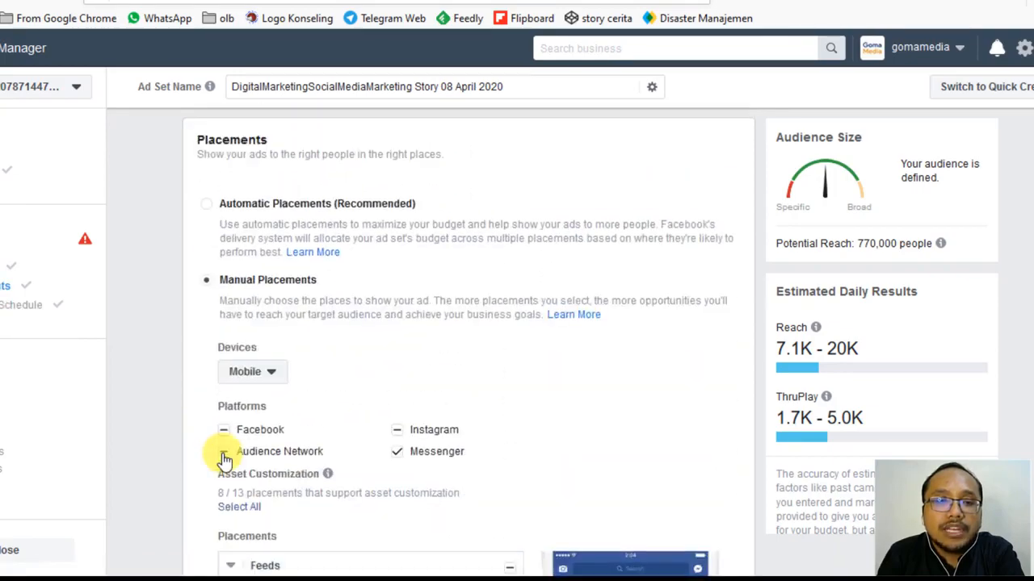
scroll(495, 351, down, 5)
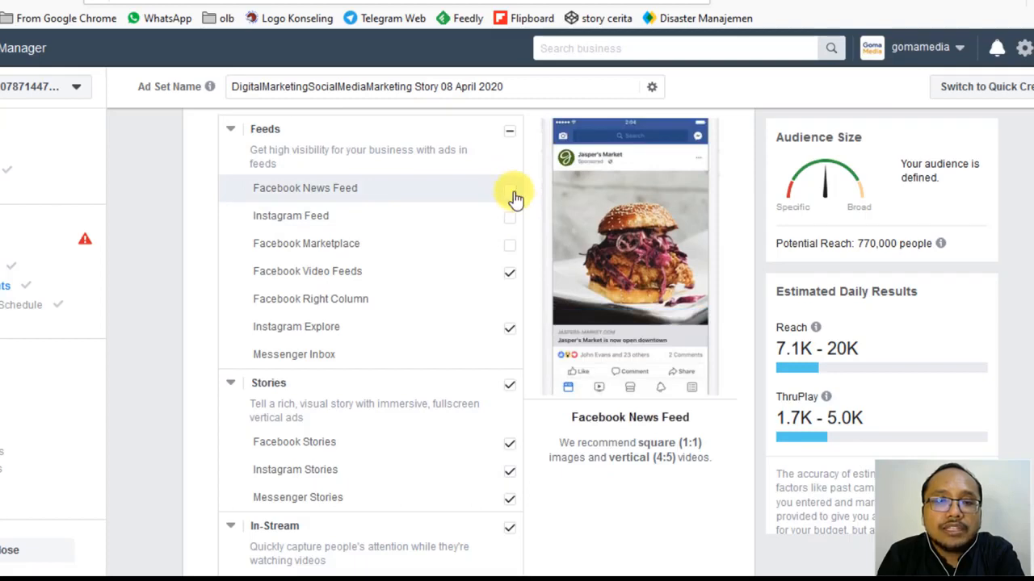
click(512, 257)
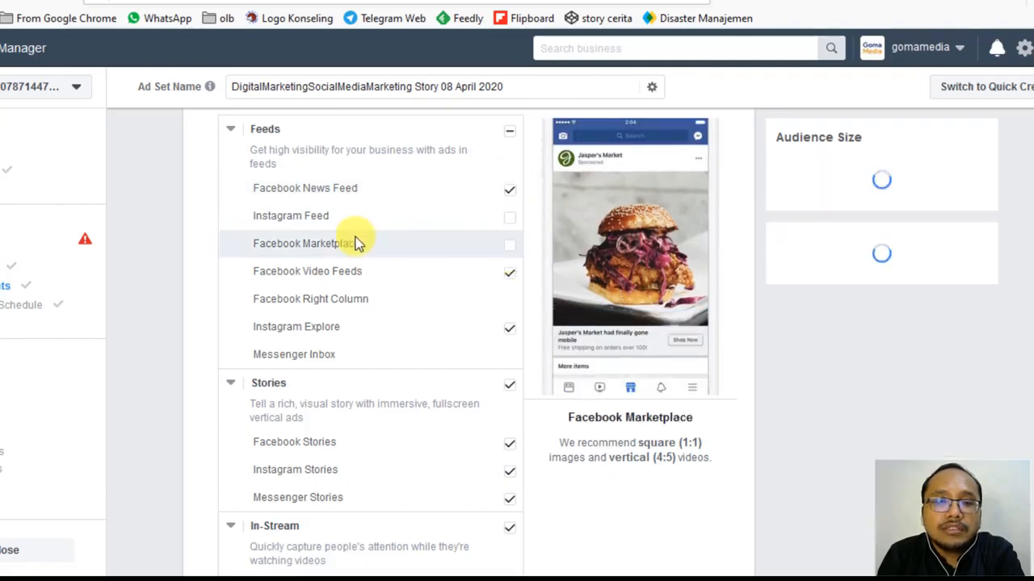
Include the Audience Network Native, Banner and Interstitial placement again under Apps and Sites
scroll(357, 236, down, 2)
scroll(356, 237, down, 5)
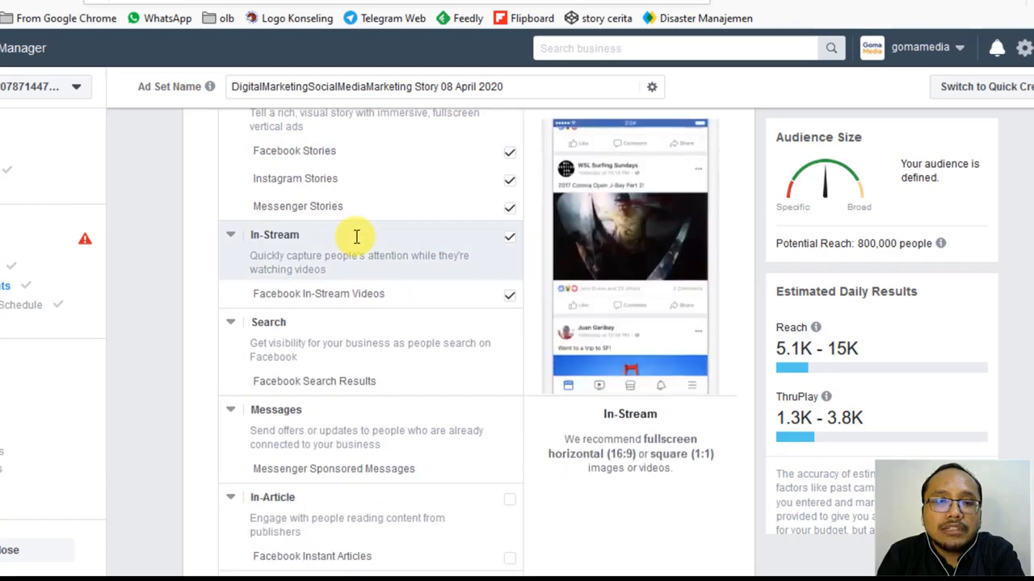
scroll(356, 236, down, 2)
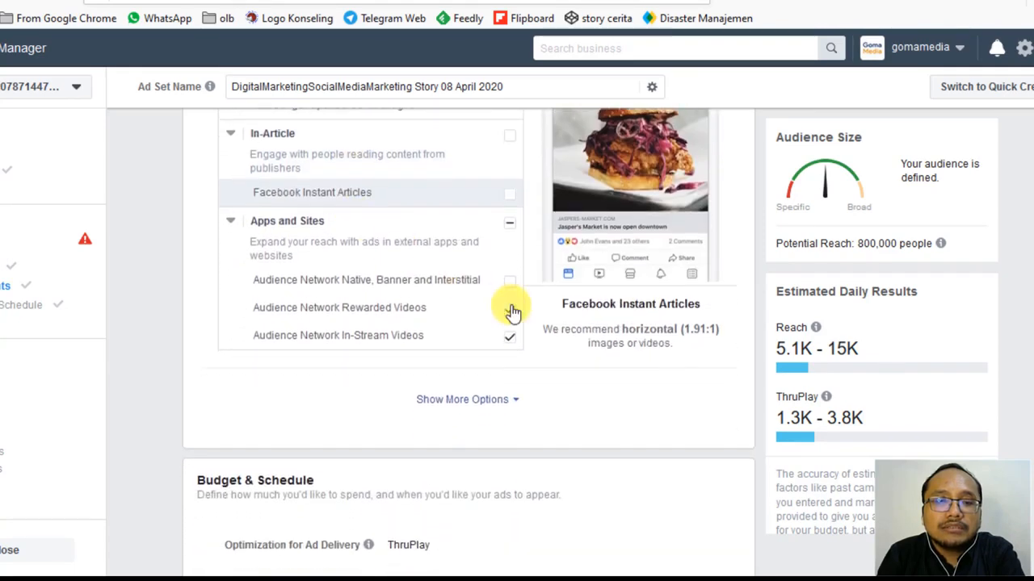
click(518, 337)
click(467, 292)
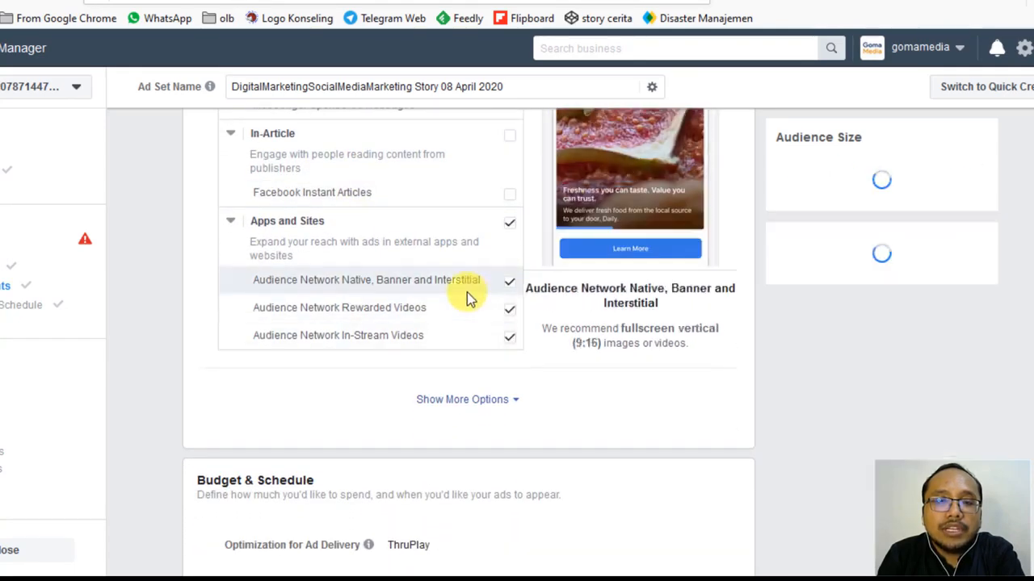
Check the remaining placement error and include the Instagram Feed placement under Feeds
scroll(467, 292, up, 1)
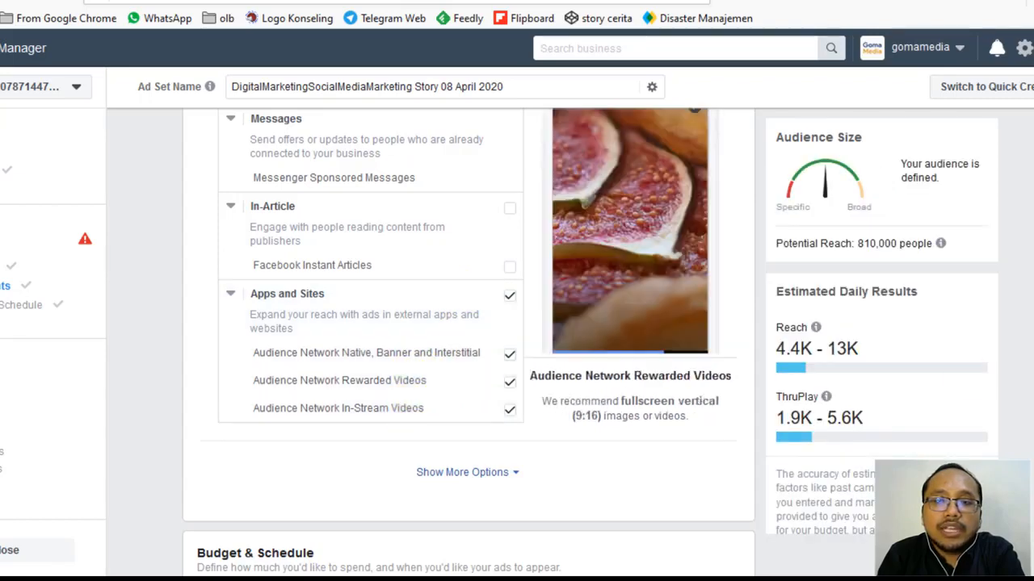
scroll(469, 340, down, 10)
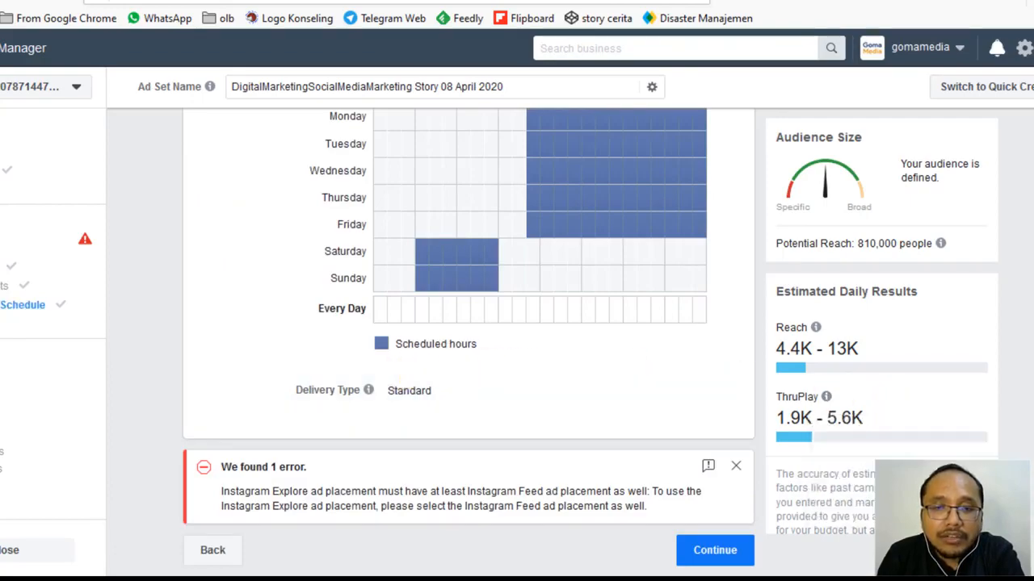
scroll(468, 339, up, 20)
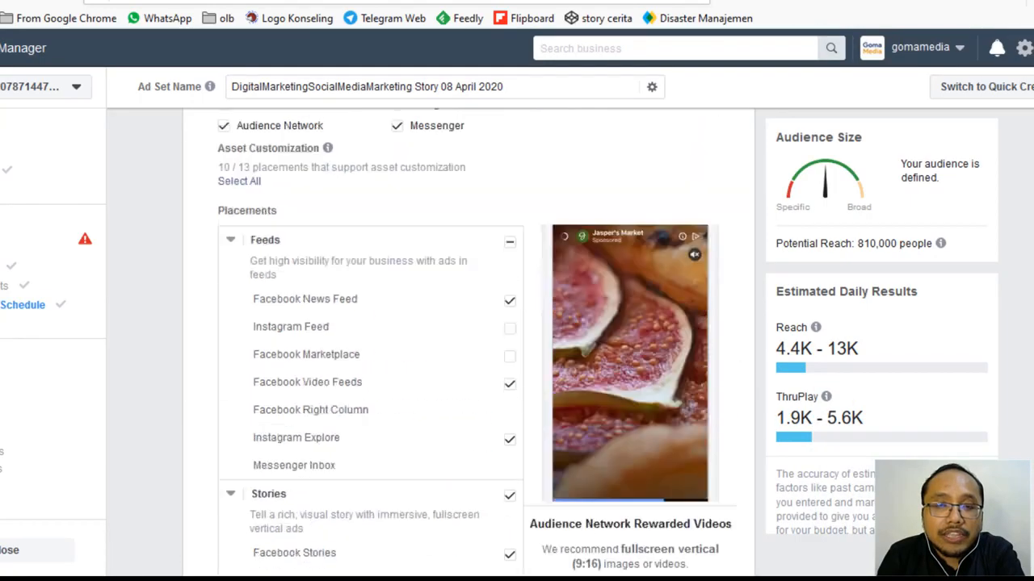
scroll(468, 339, down, 12)
scroll(468, 339, up, 10)
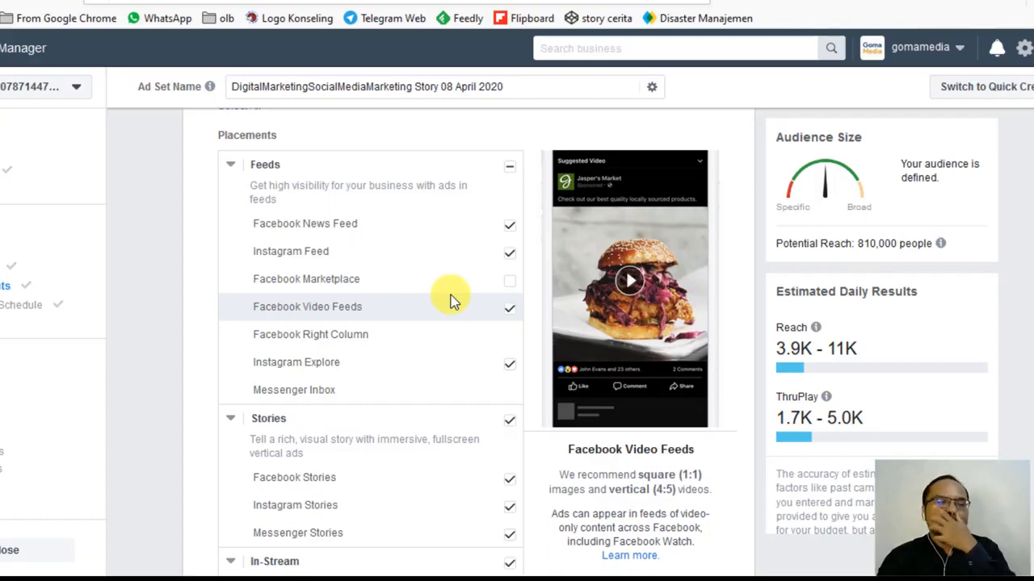
Review the selected placements and the schedule, and continue to the ad setup
scroll(450, 299, down, 6)
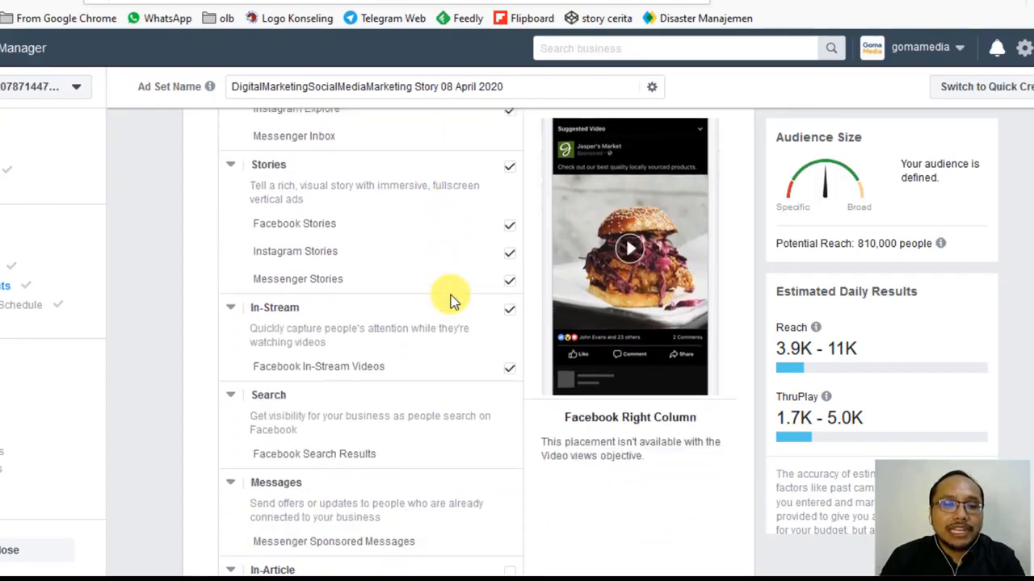
scroll(450, 299, down, 1)
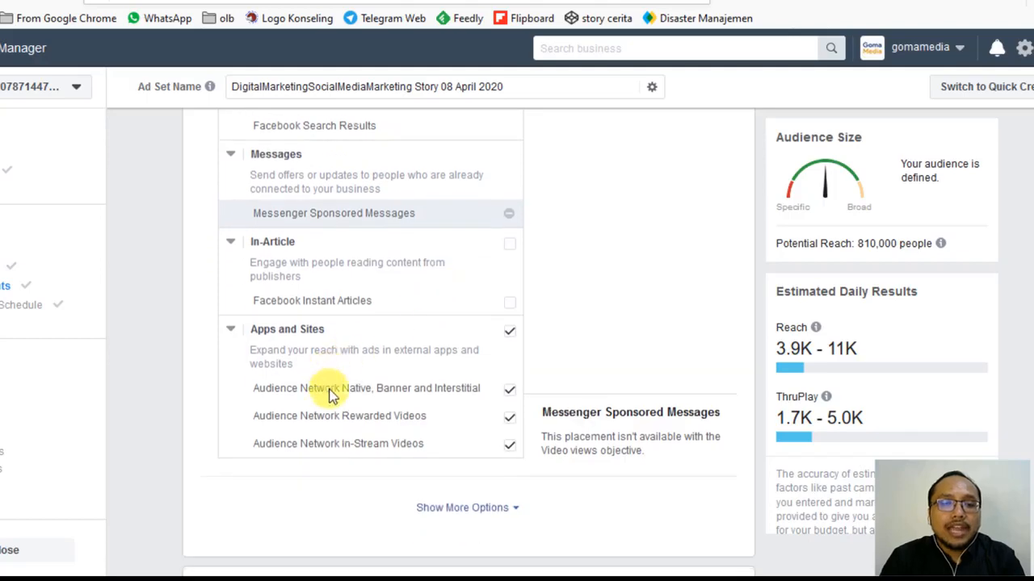
scroll(343, 383, up, 6)
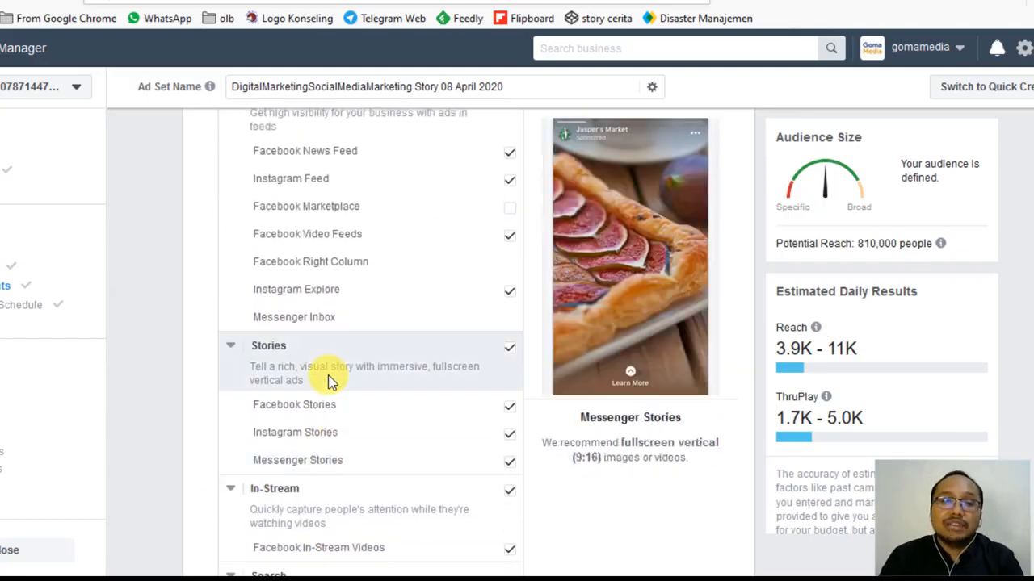
scroll(372, 364, down, 10)
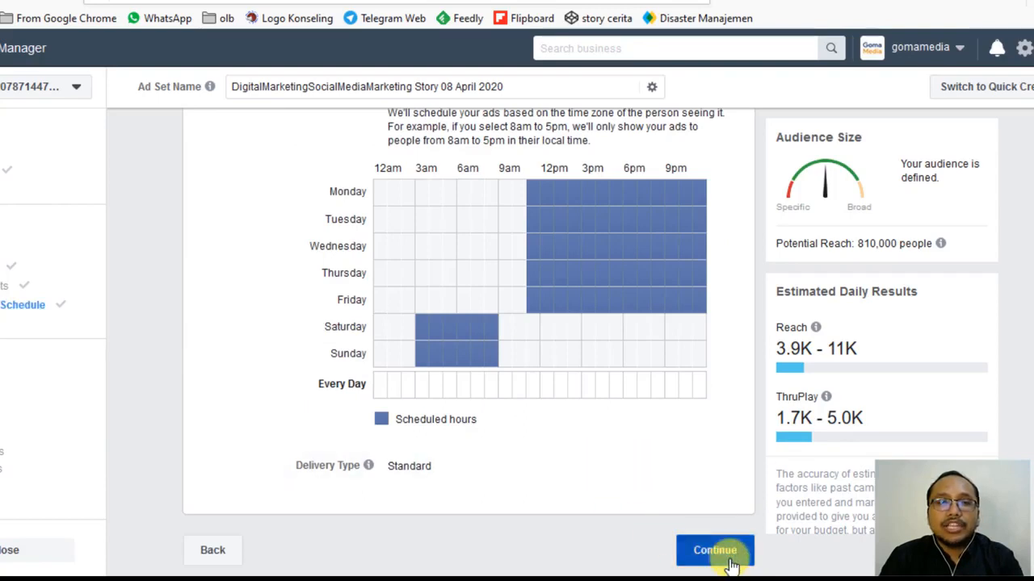
click(727, 558)
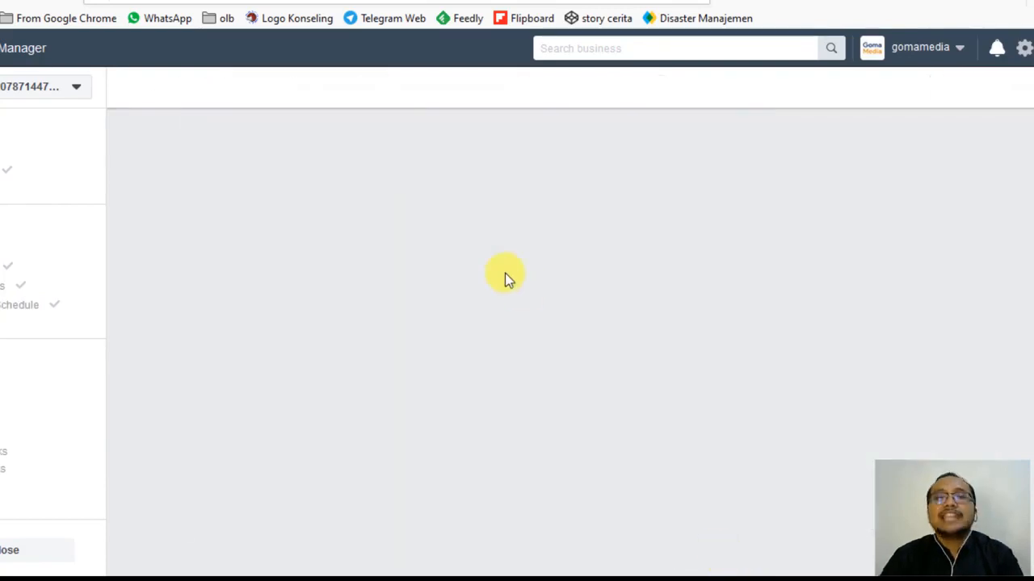